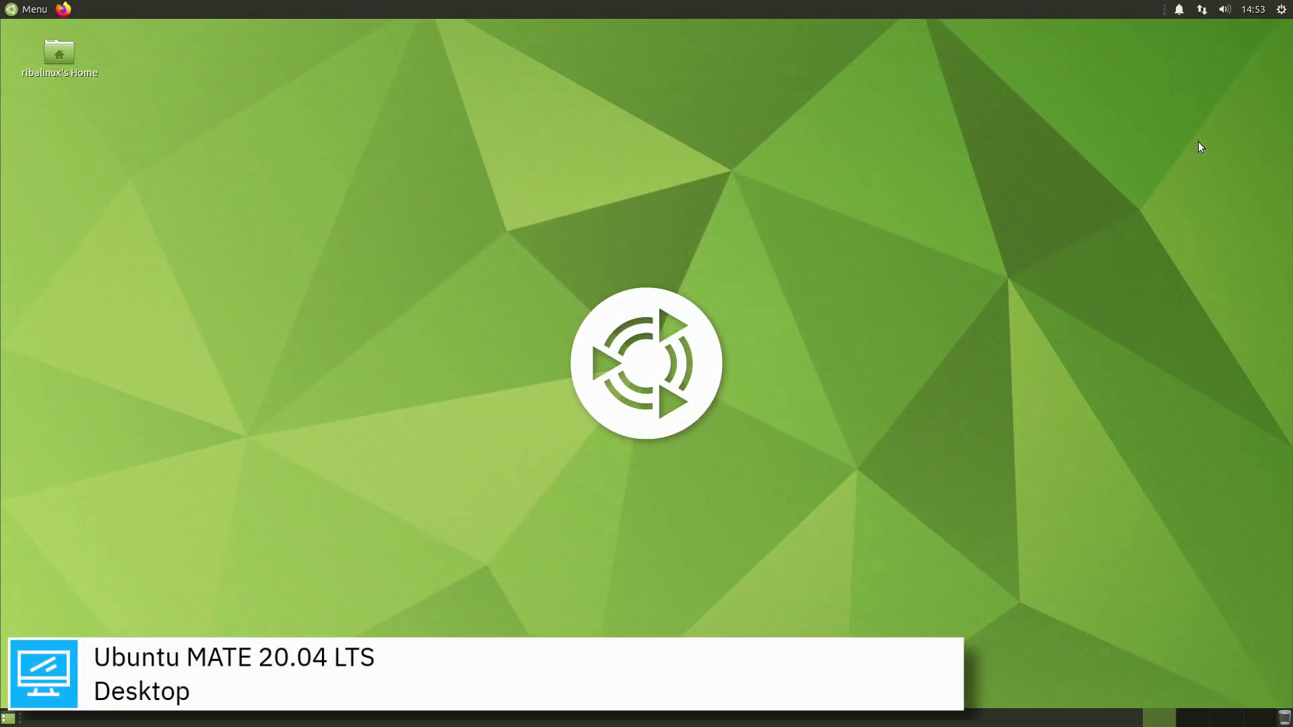
Bring up the system's shutdown options and dismiss them without shutting down
click(1277, 10)
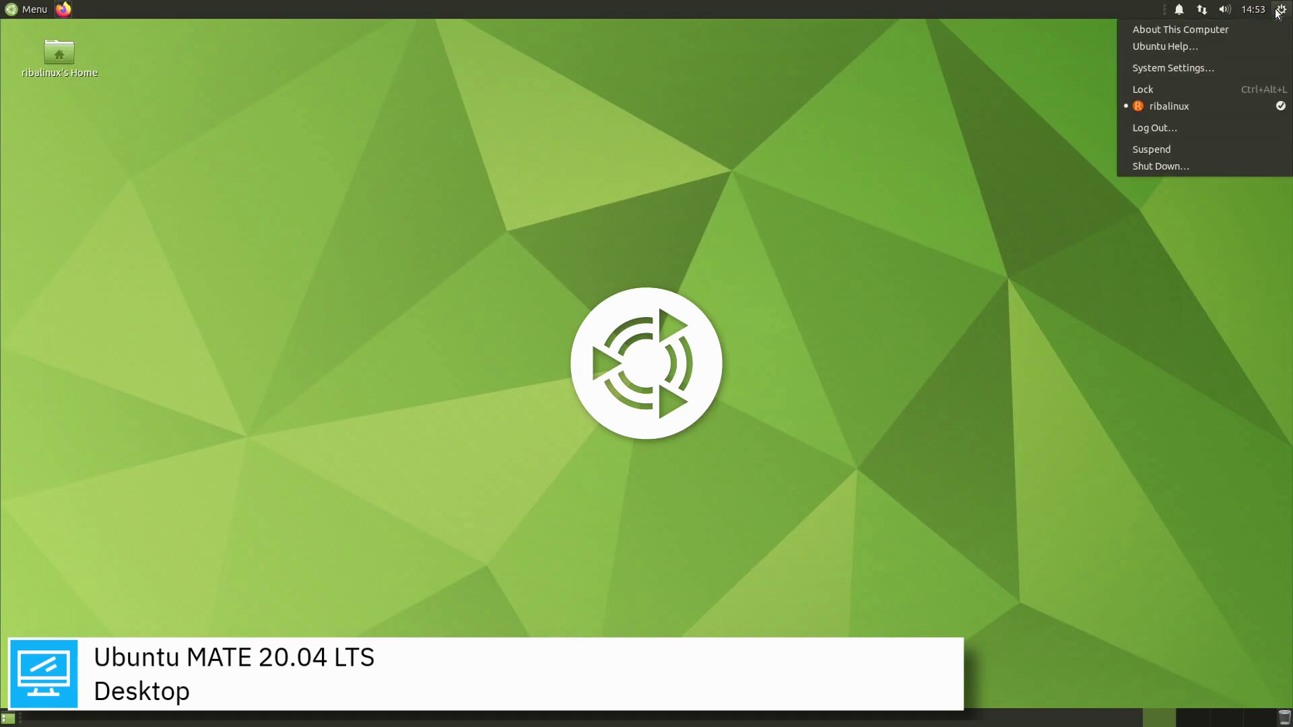
click(1243, 166)
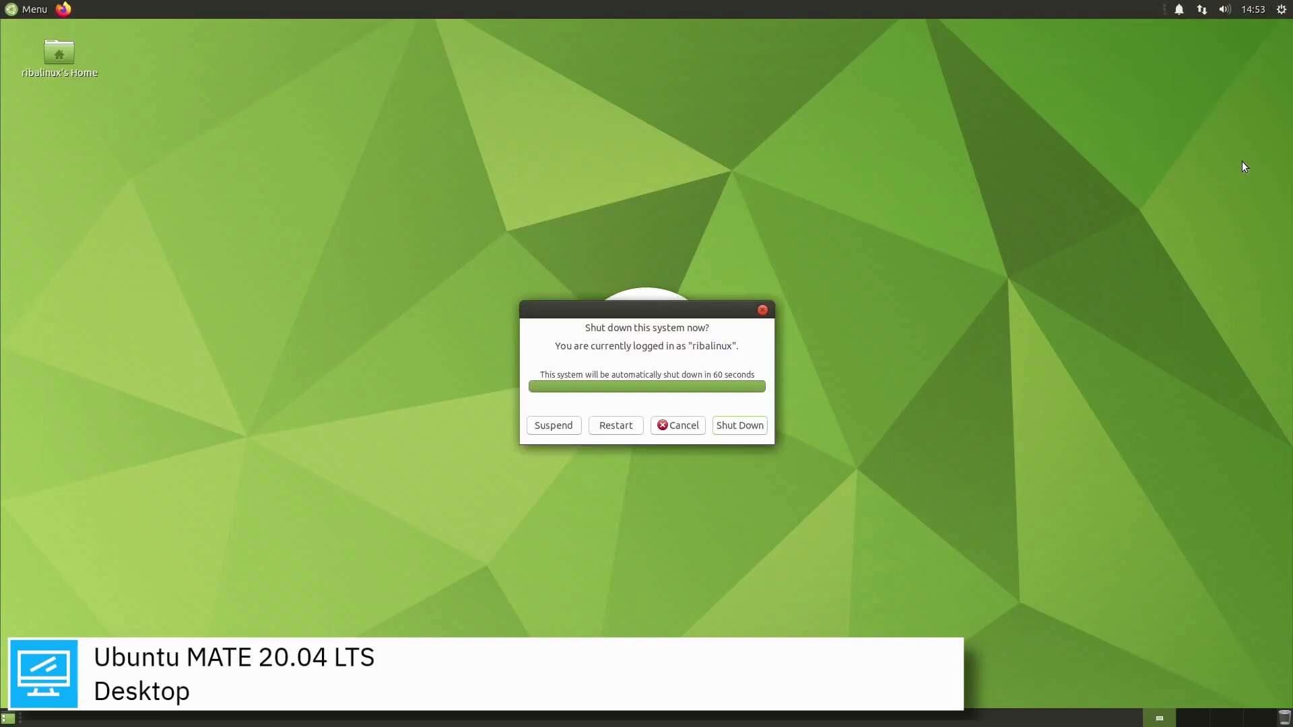
click(673, 425)
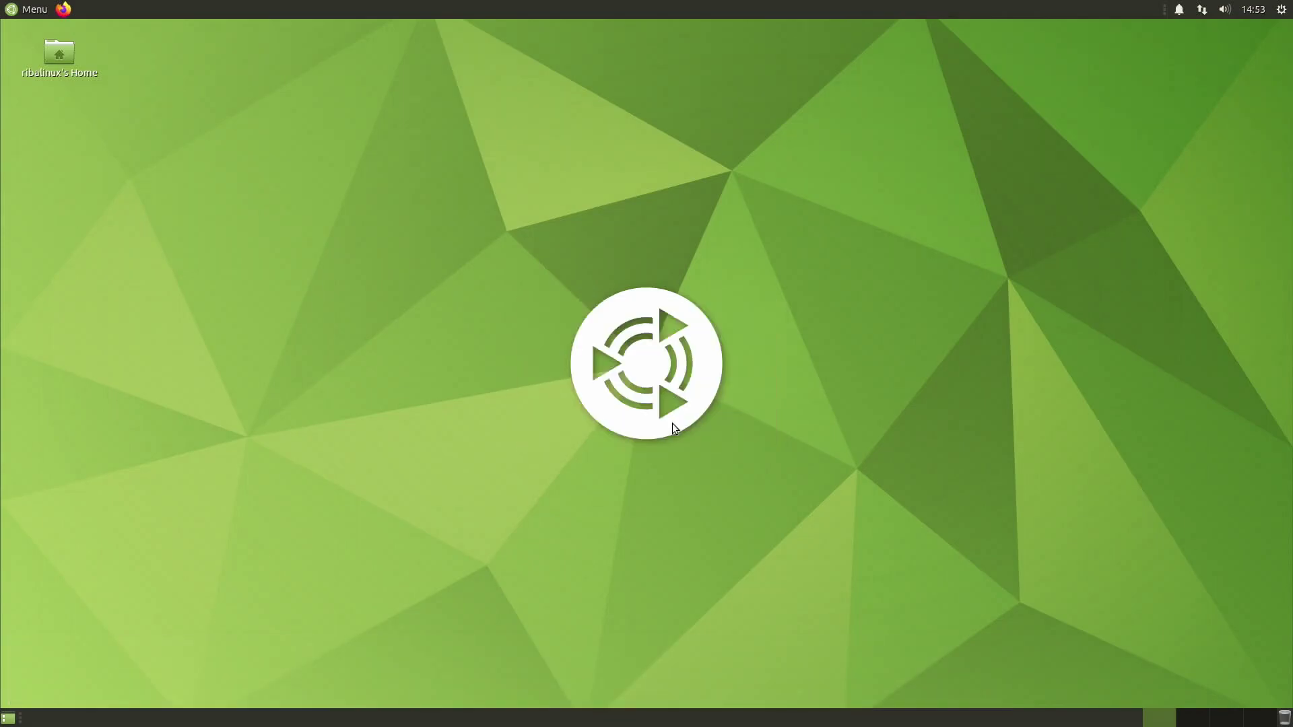
Look through the calendar, volume, network and notification indicators, and the options available on the empty desktop
click(1255, 10)
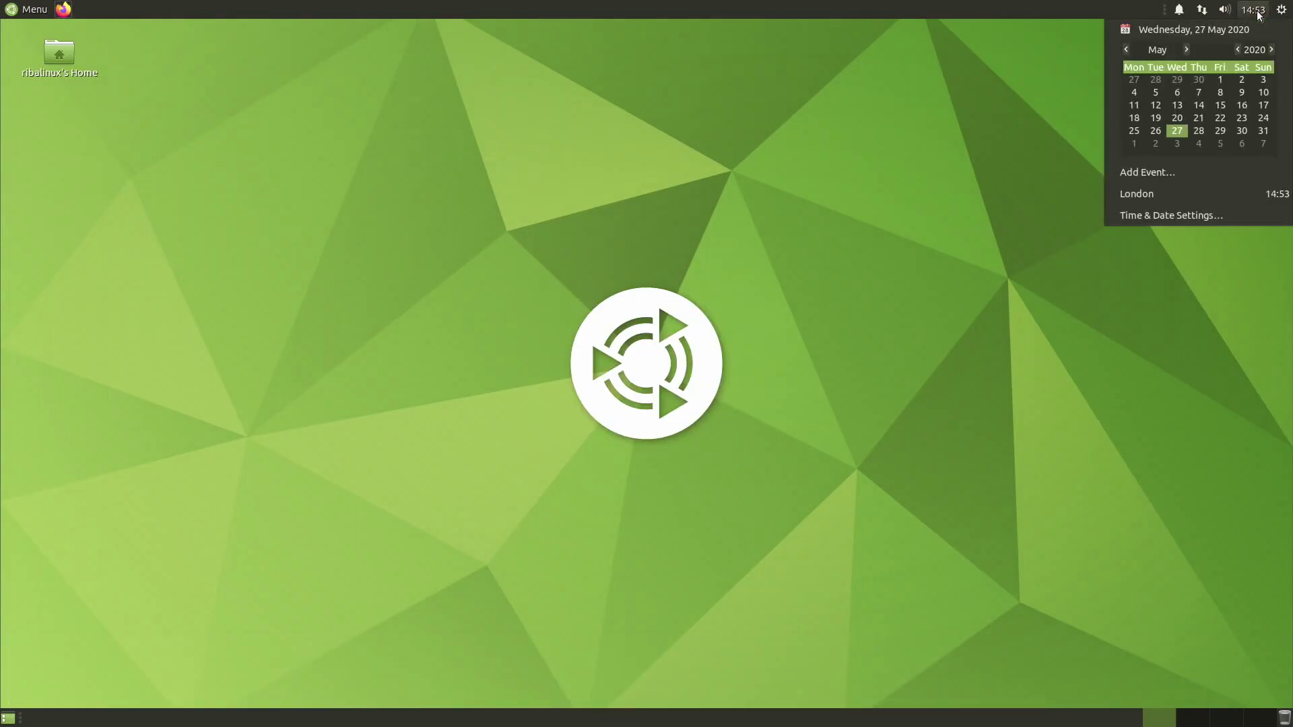
click(1254, 10)
click(1224, 10)
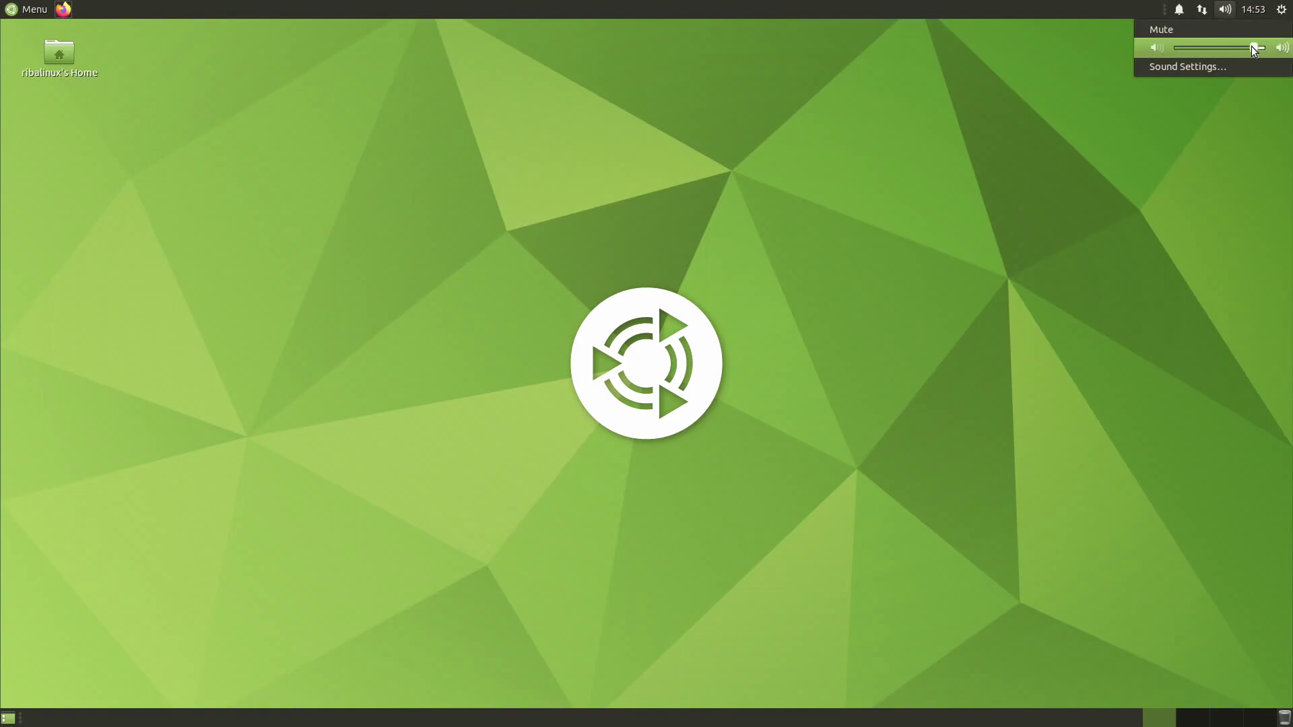
click(1226, 11)
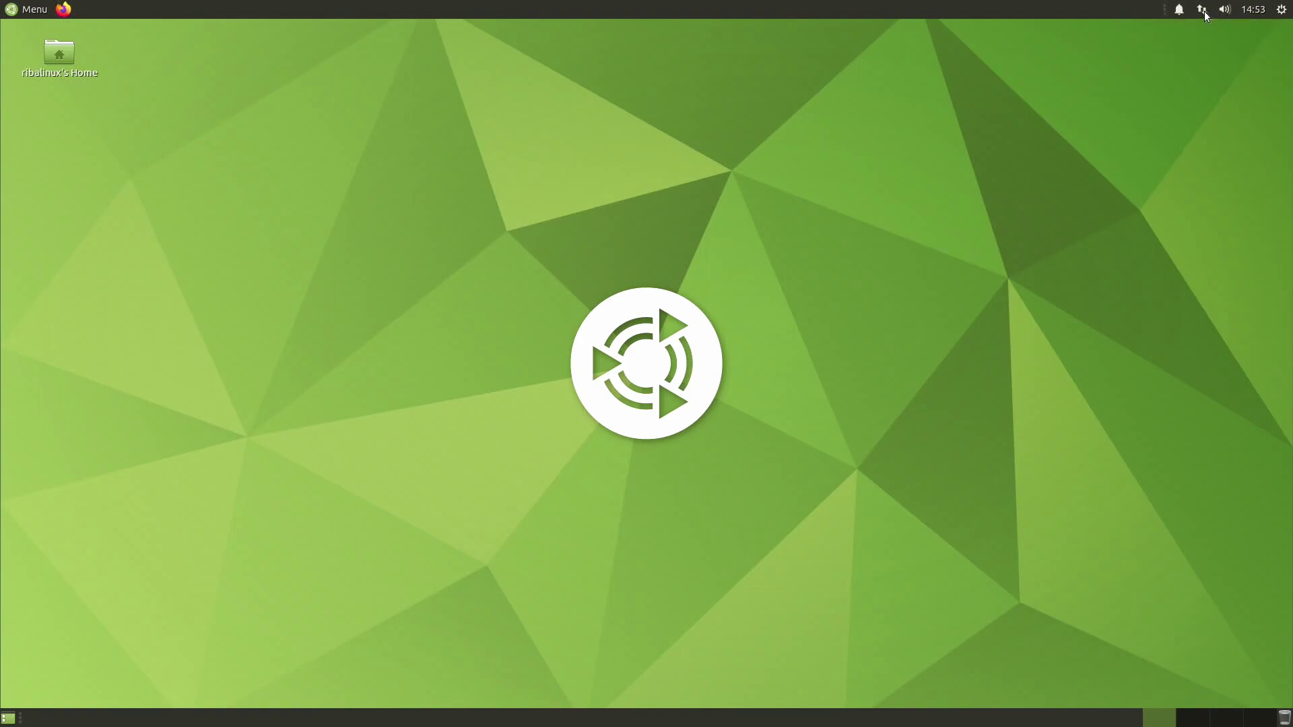
click(1202, 10)
click(1203, 12)
click(1178, 10)
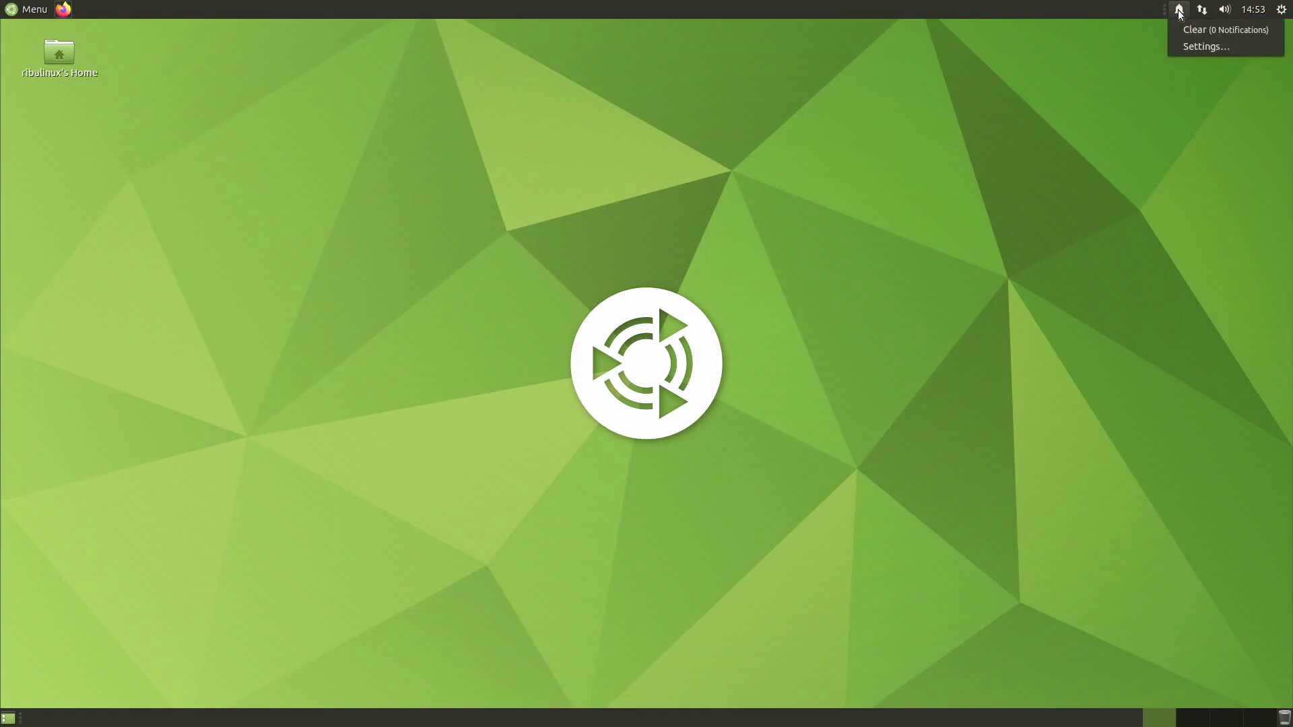
click(1179, 11)
right_click(301, 96)
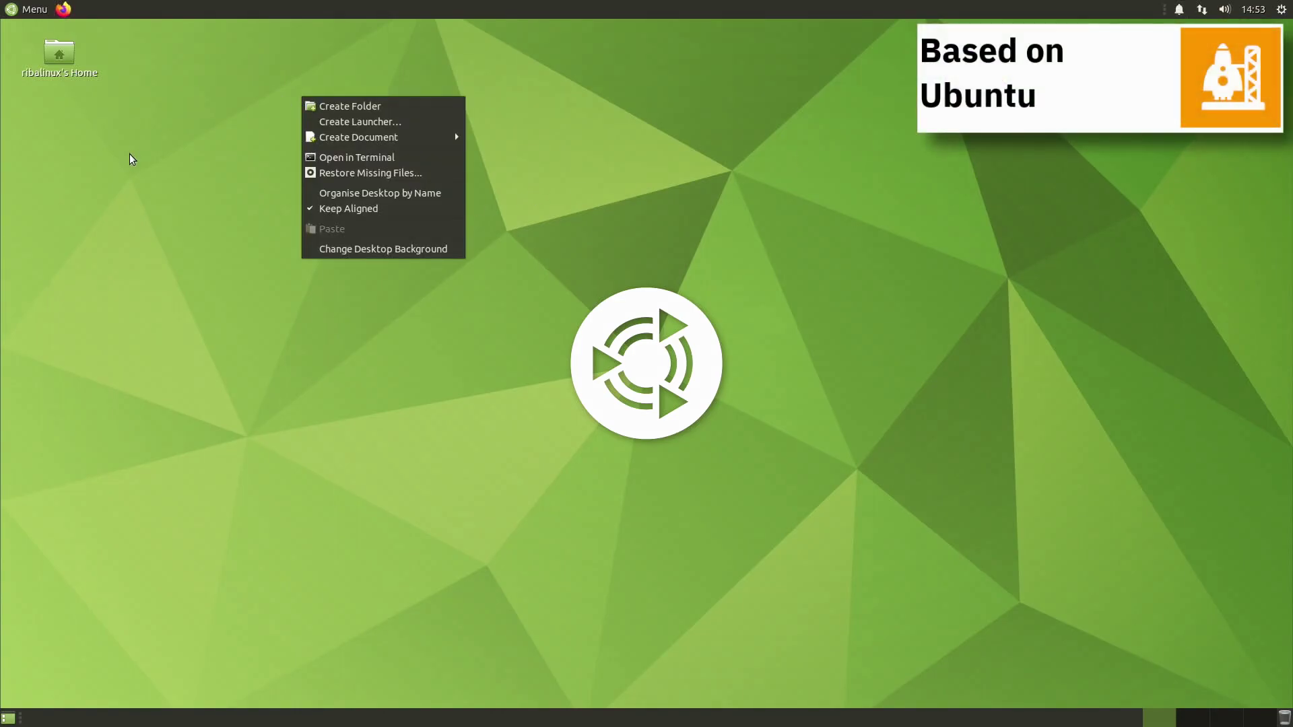
click(130, 154)
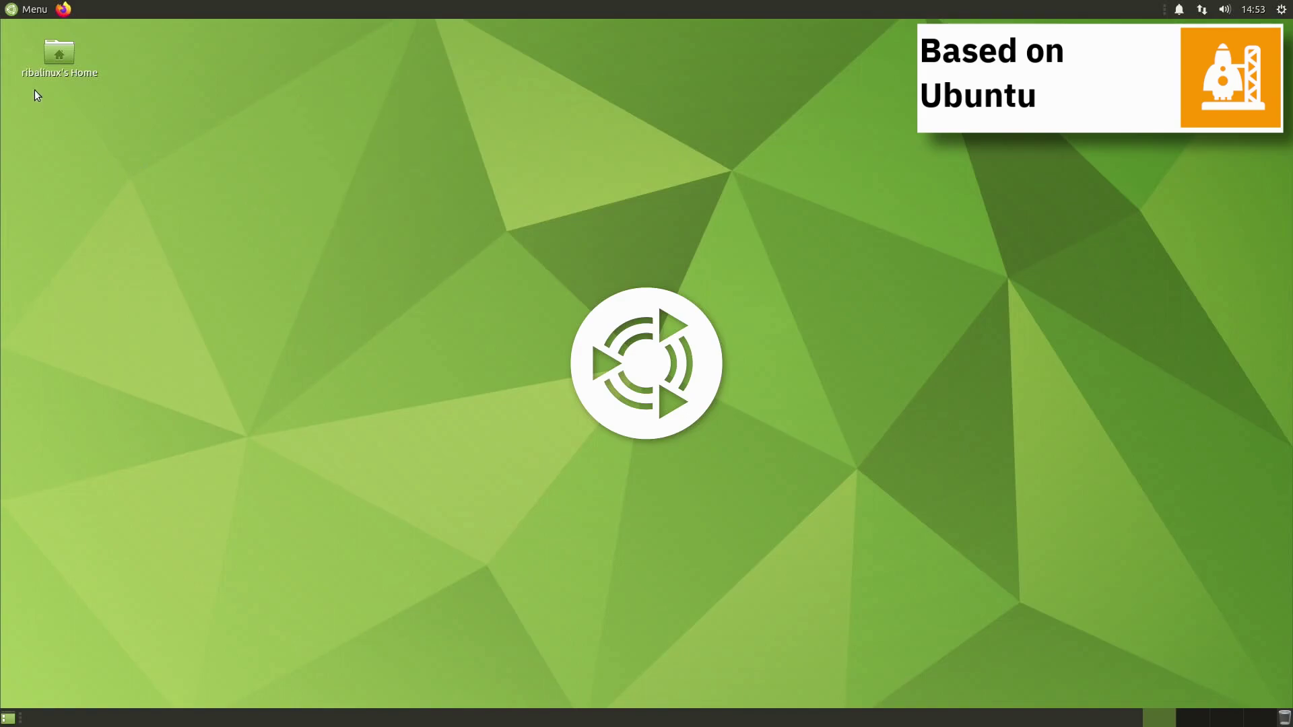
Open MATE Terminal and the home folder, moving both windows towards the middle of the desktop
click(25, 9)
text(term)
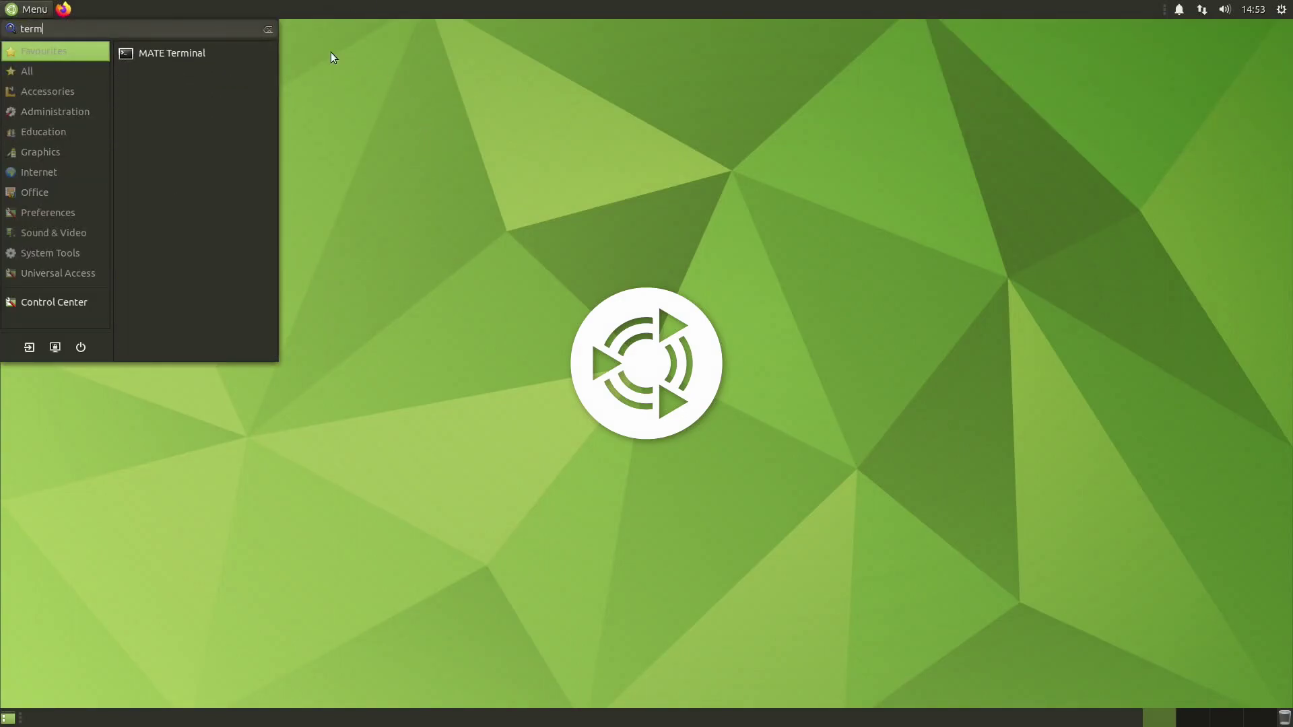
click(253, 52)
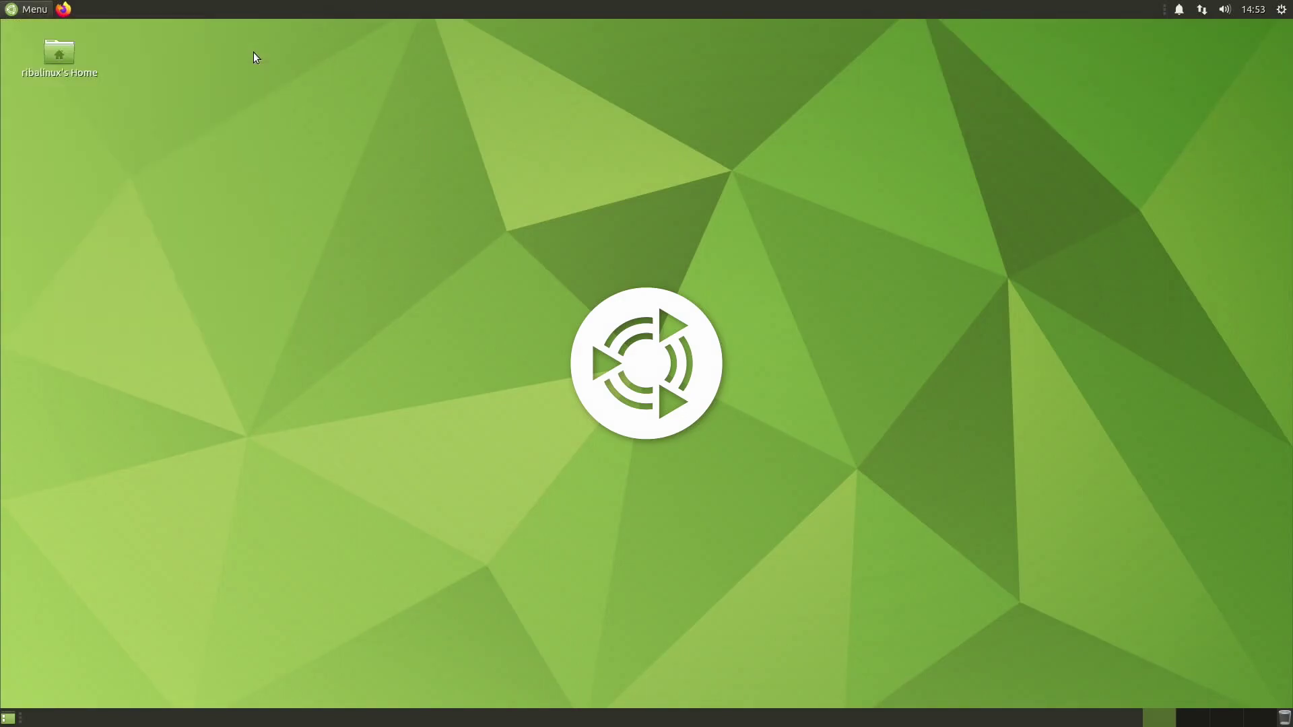
drag(342, 110, 410, 139)
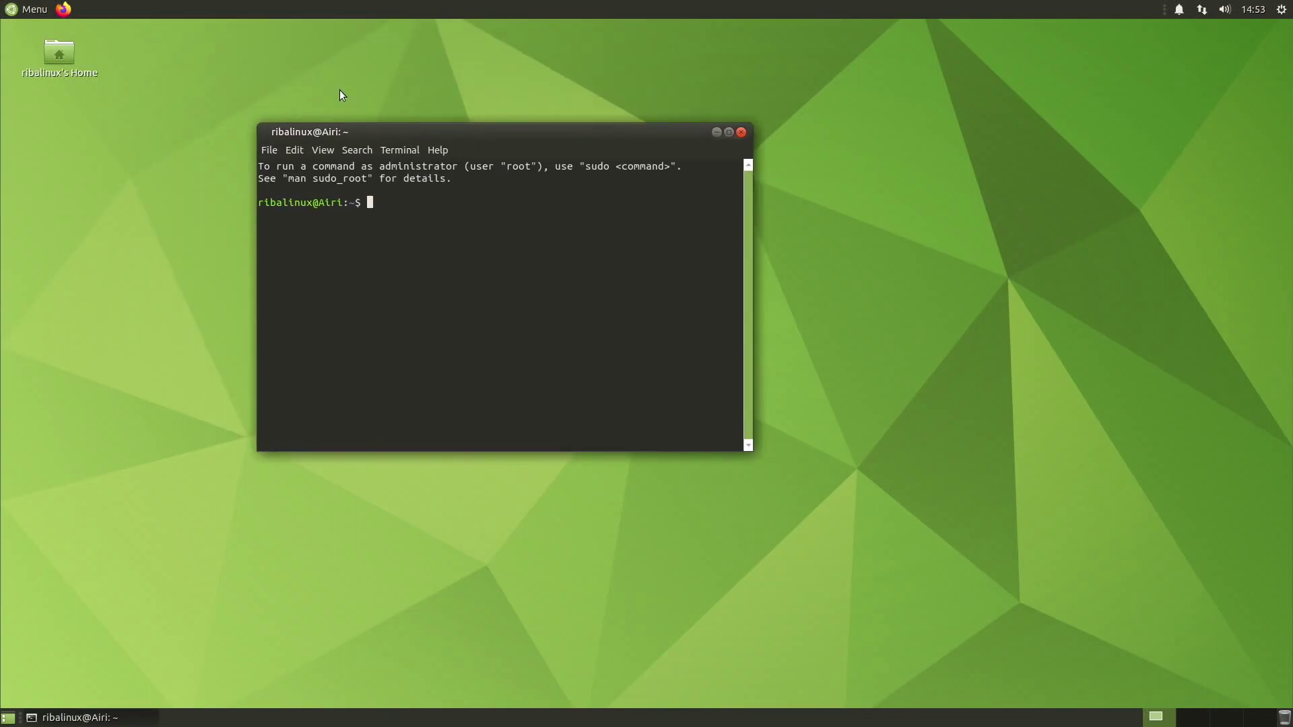
double_click(59, 54)
drag(385, 29, 794, 187)
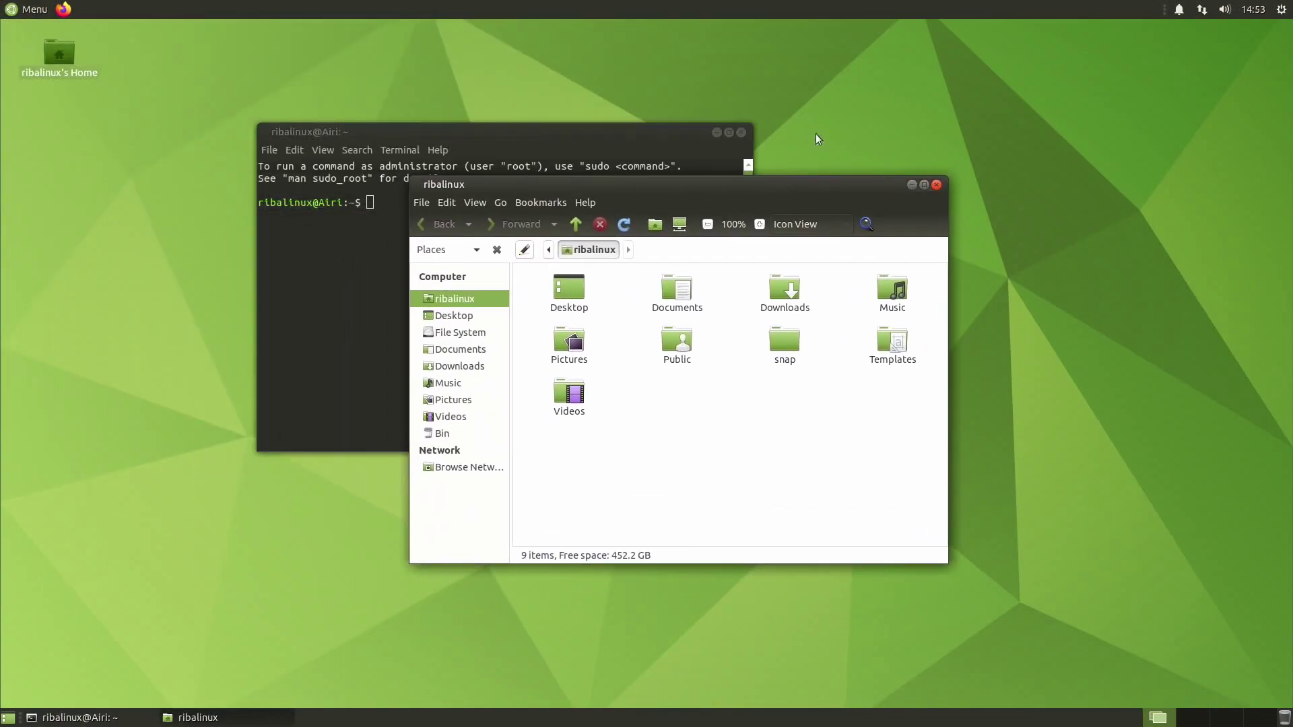
Cycle through the open terminal and file manager windows in the window switcher
key(alt+Tab)
key(alt+Tab)
key(alt+Tab)
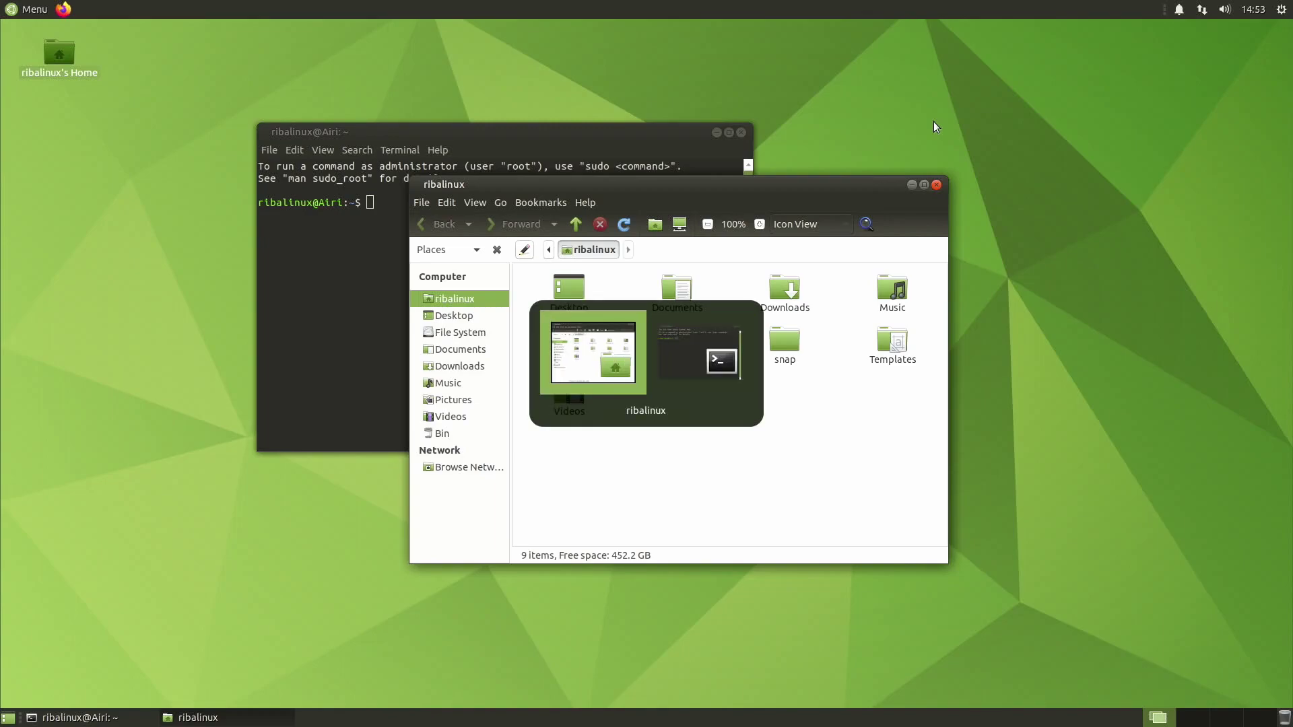
Tile the terminal on one half of the screen and the file manager on the other half
drag(588, 130, 3, 195)
click(726, 184)
drag(725, 182, 1291, 250)
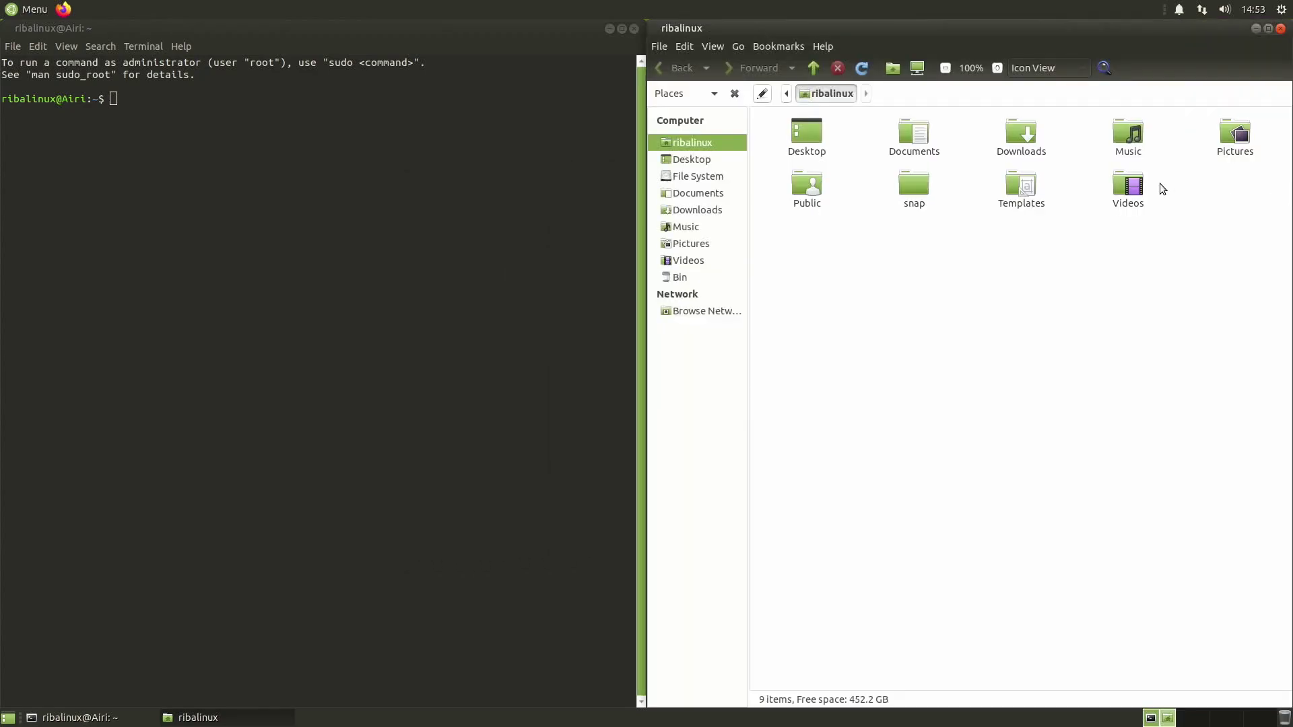
Return the file manager and terminal to floating windows and close the terminal
drag(1173, 31, 807, 153)
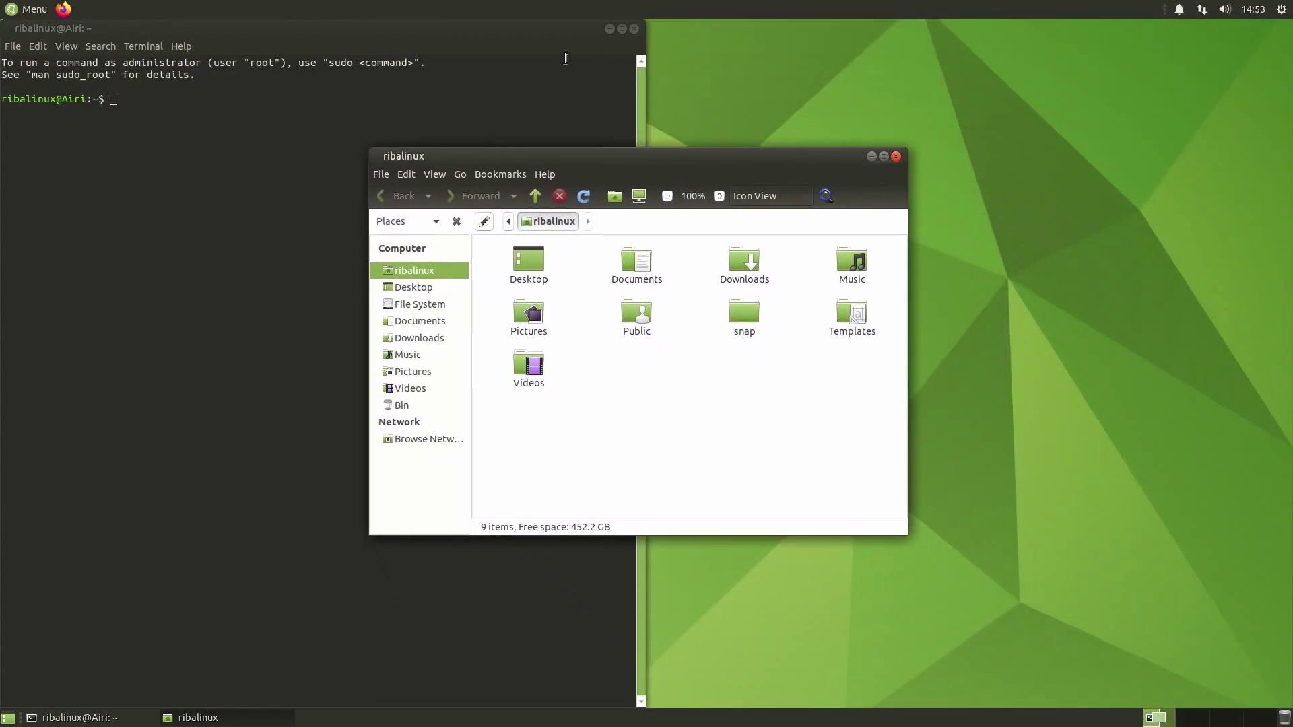
click(527, 29)
drag(527, 29, 690, 90)
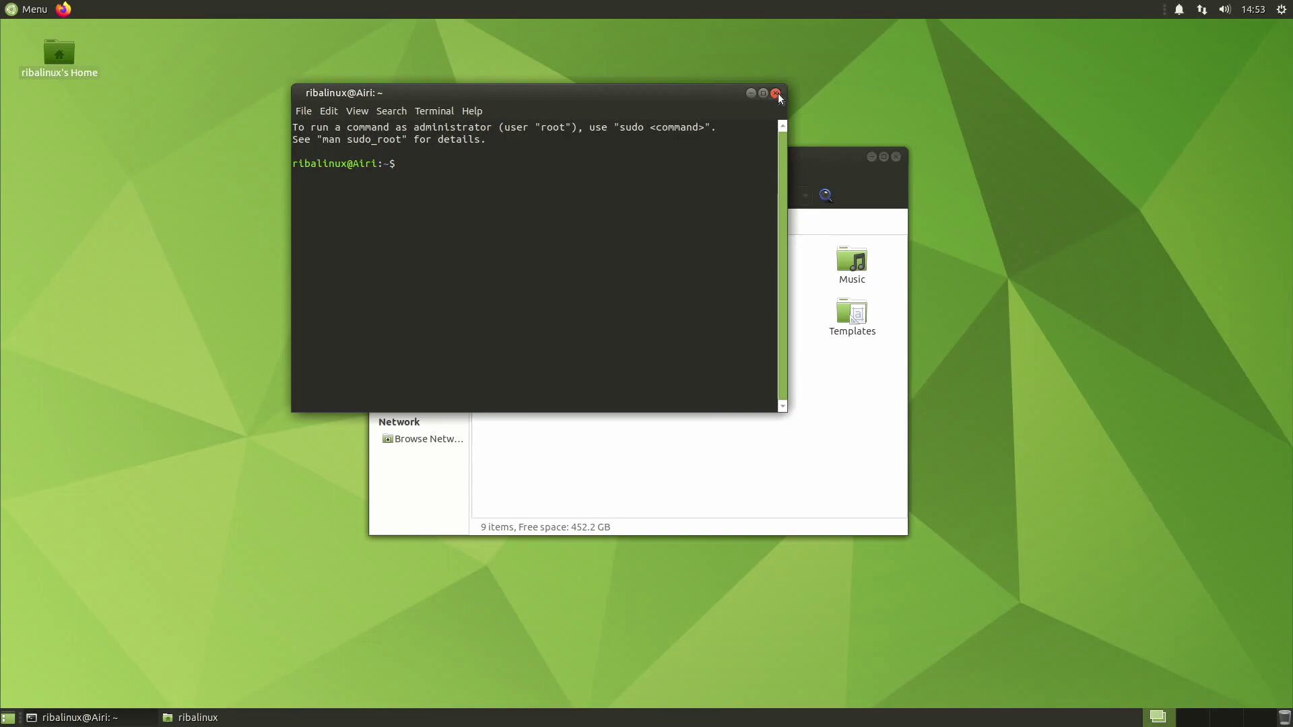
click(775, 90)
Show and hide the folder search, try List View and Compact View, and return to Icon View at 100%
click(834, 195)
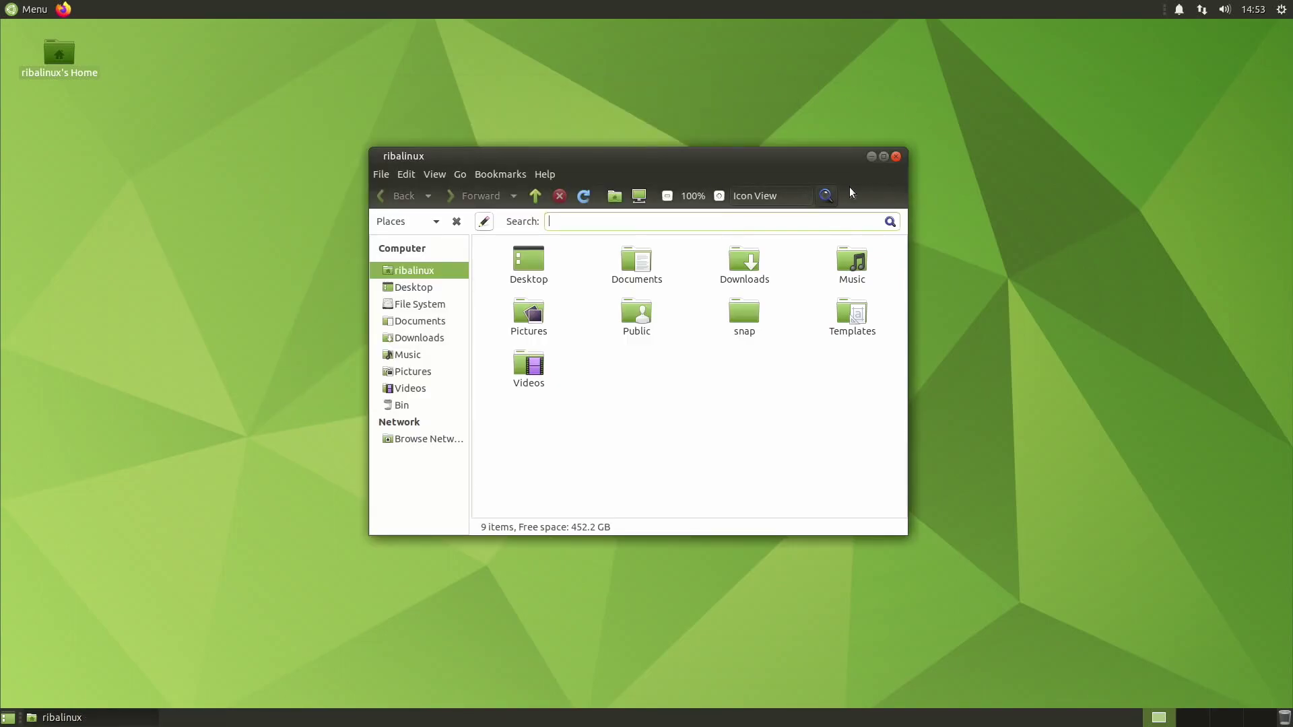
click(824, 195)
click(785, 191)
click(781, 213)
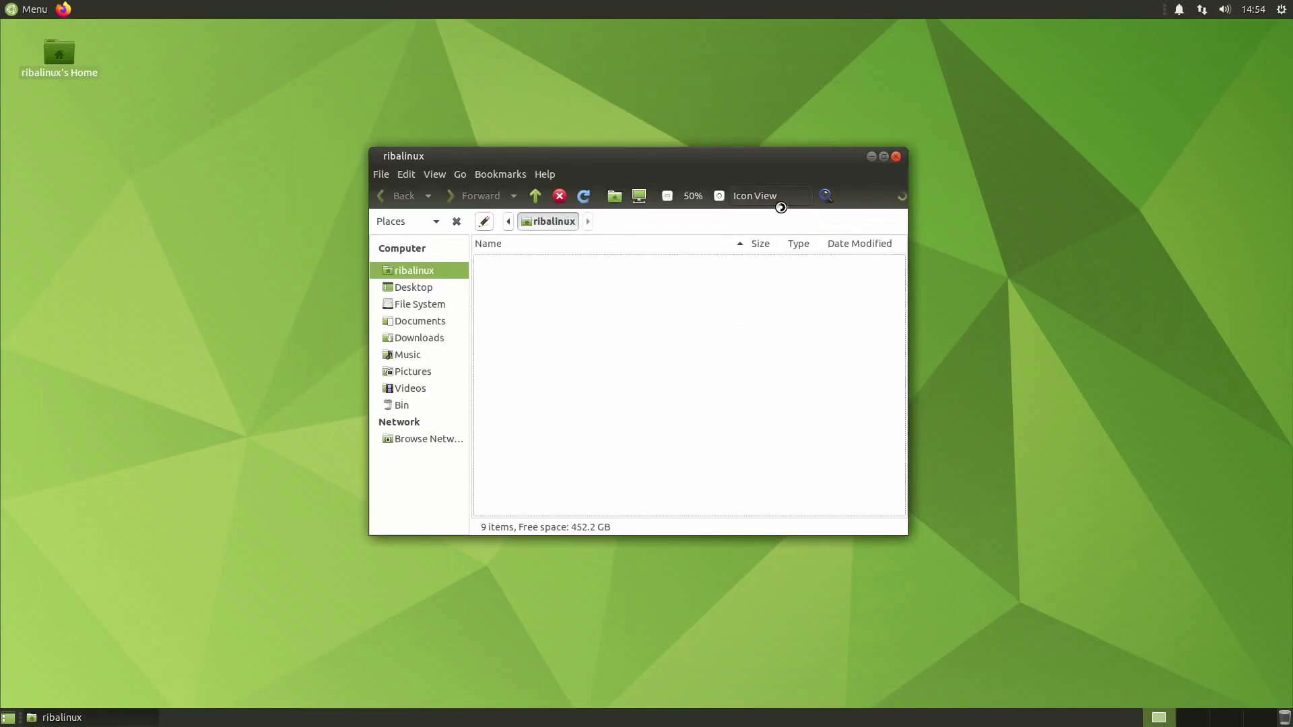
click(781, 198)
click(781, 215)
click(780, 198)
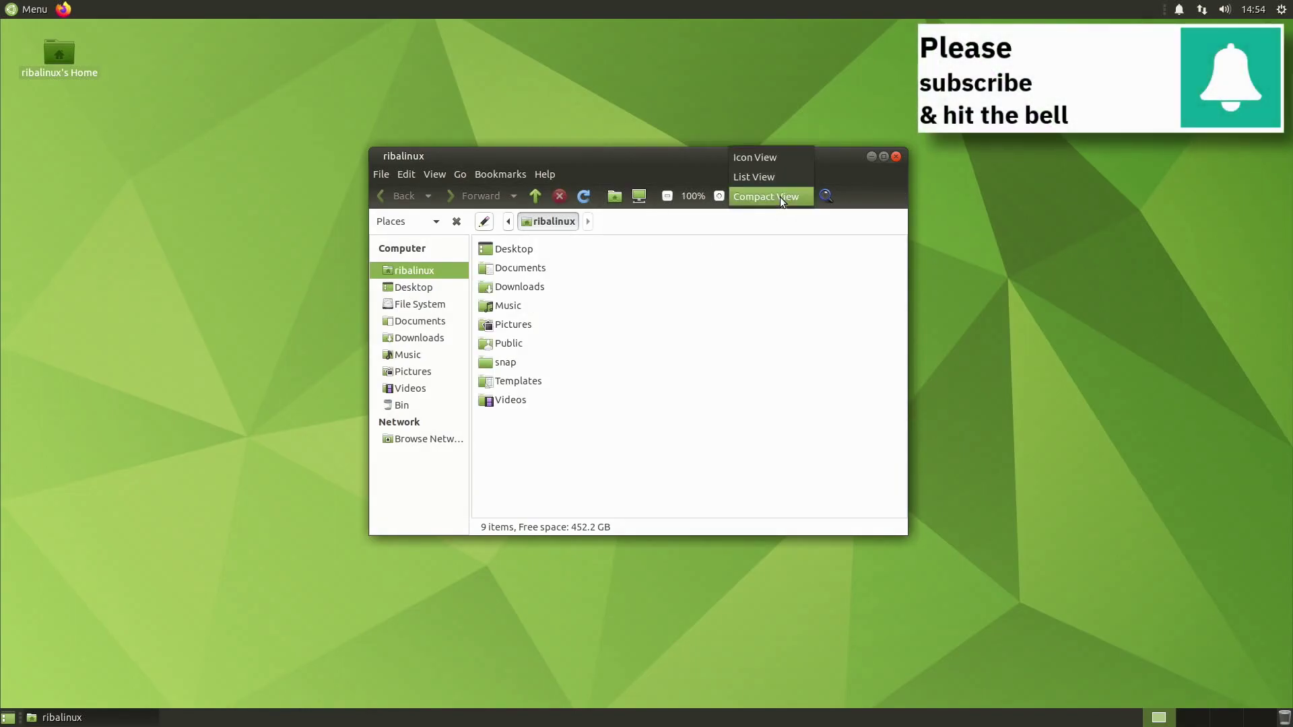
click(780, 165)
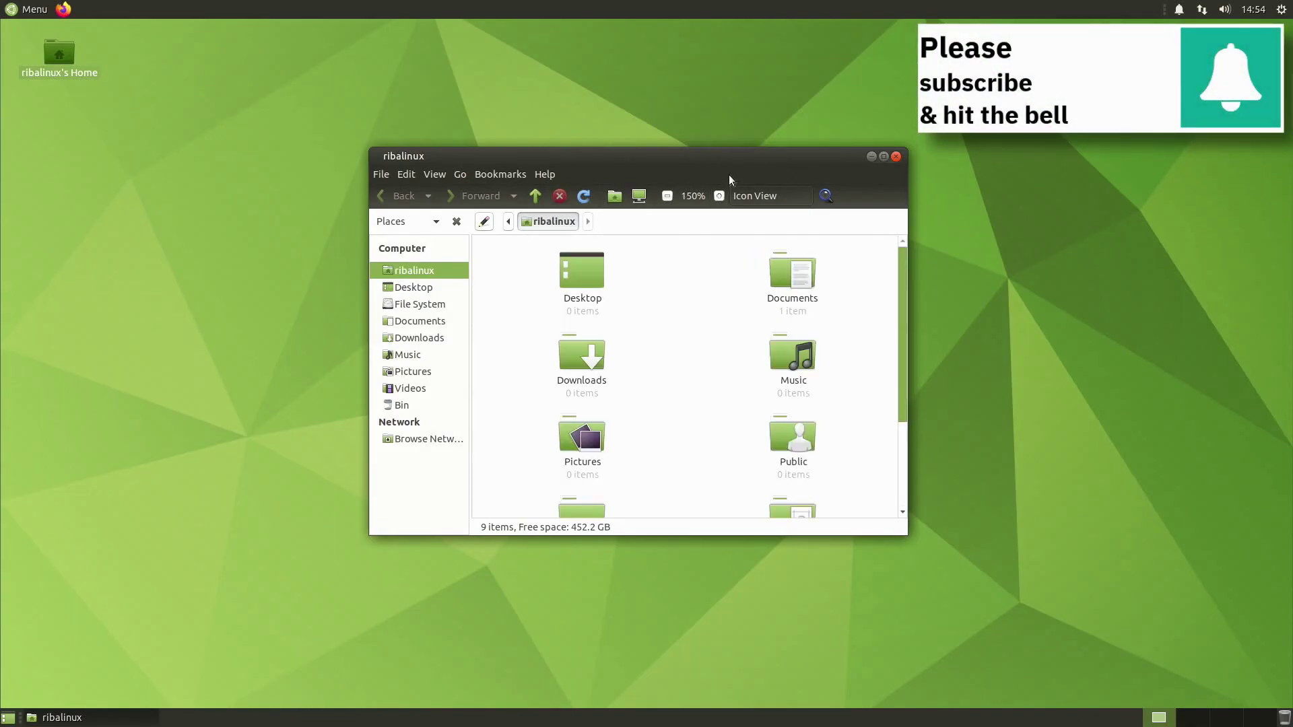
click(667, 195)
Try the side pane's Information, Tree, History and Emblems views, return it to Places, and toggle the location bar's display mode twice
click(439, 222)
click(433, 253)
click(434, 227)
click(423, 270)
click(434, 226)
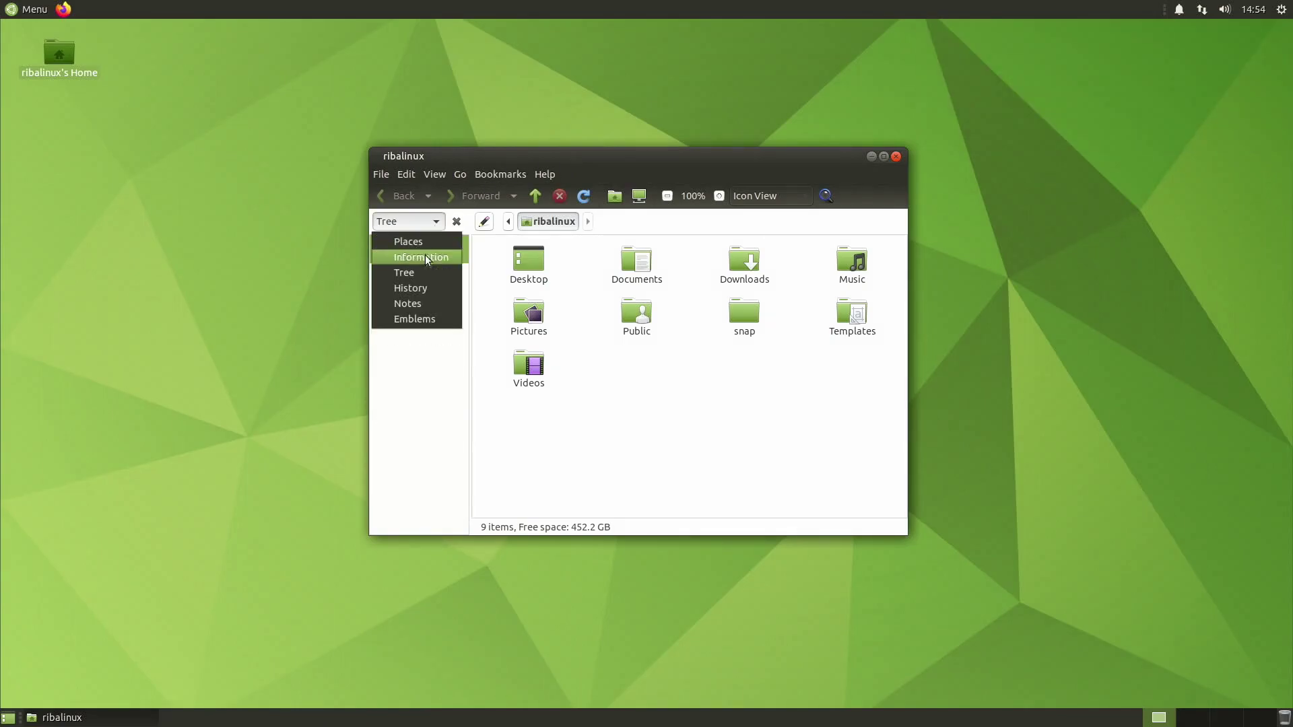
click(420, 287)
click(431, 222)
click(423, 293)
click(442, 223)
click(419, 318)
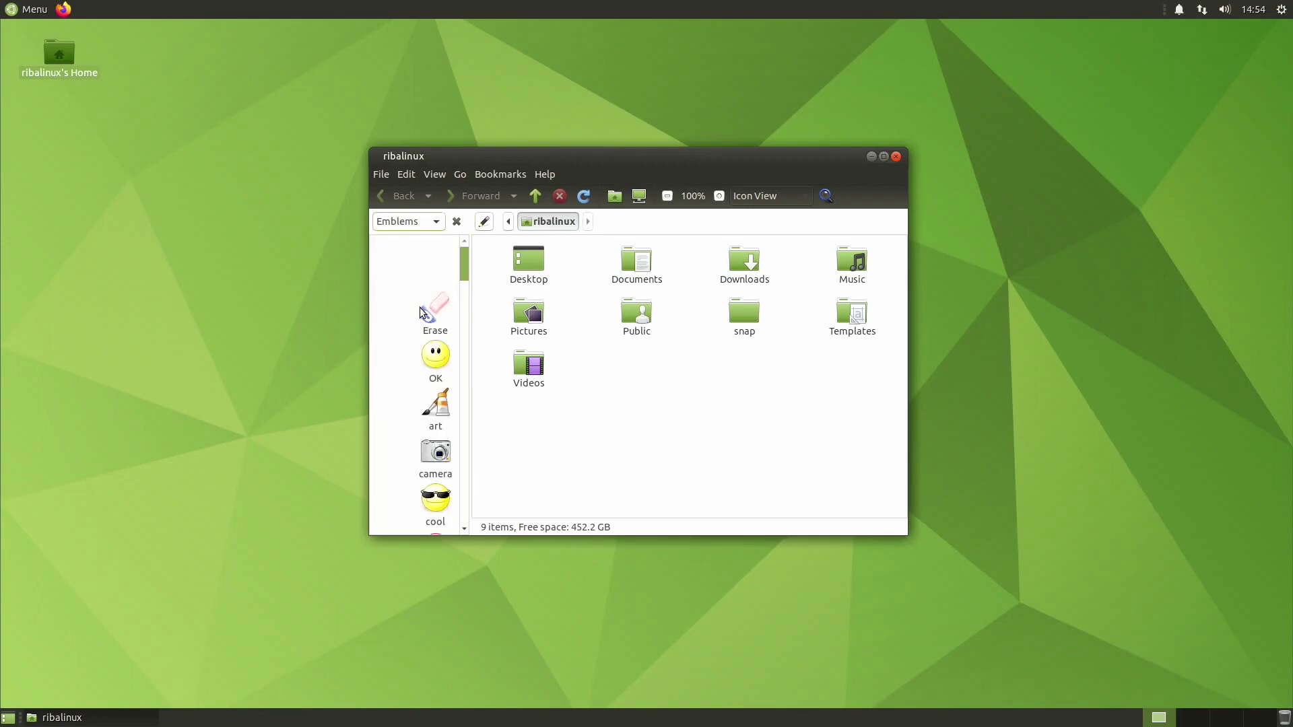
click(436, 221)
click(426, 236)
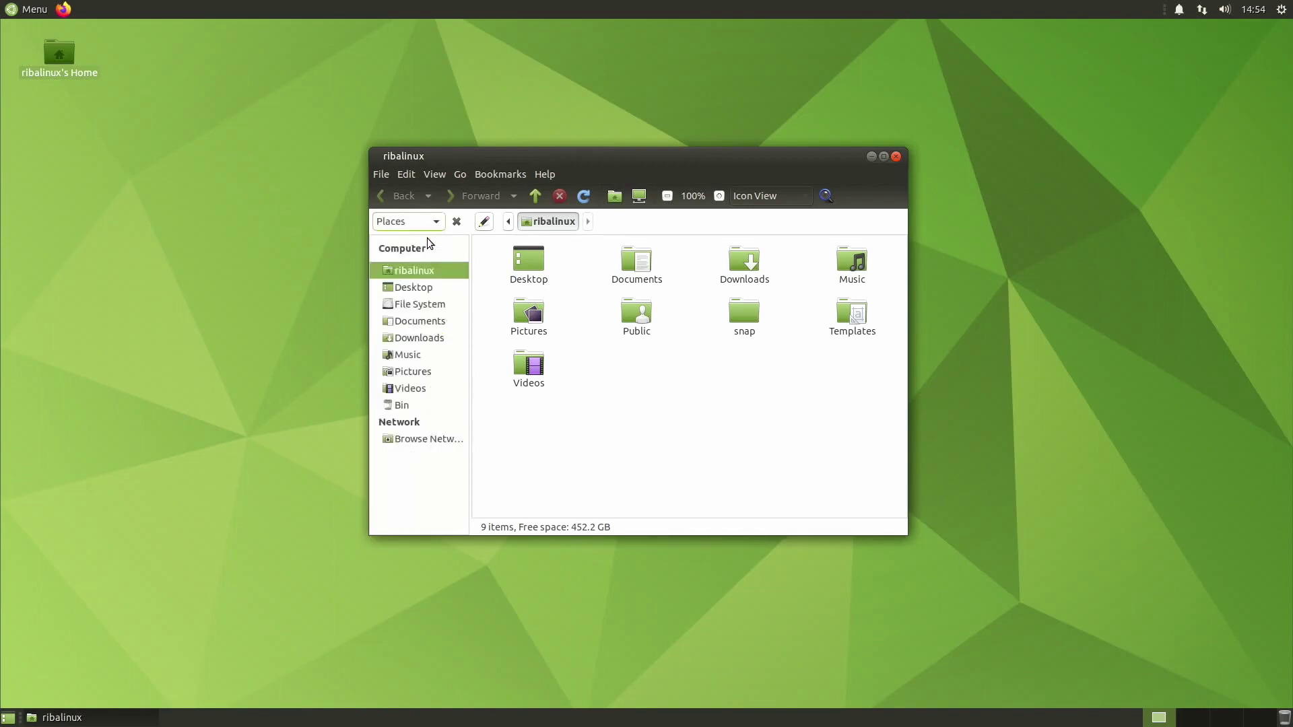
click(485, 222)
click(485, 222)
Maximise, restore, minimise and reopen the file manager window, and visit the second workspace before returning to the first
click(884, 156)
click(1267, 29)
click(872, 156)
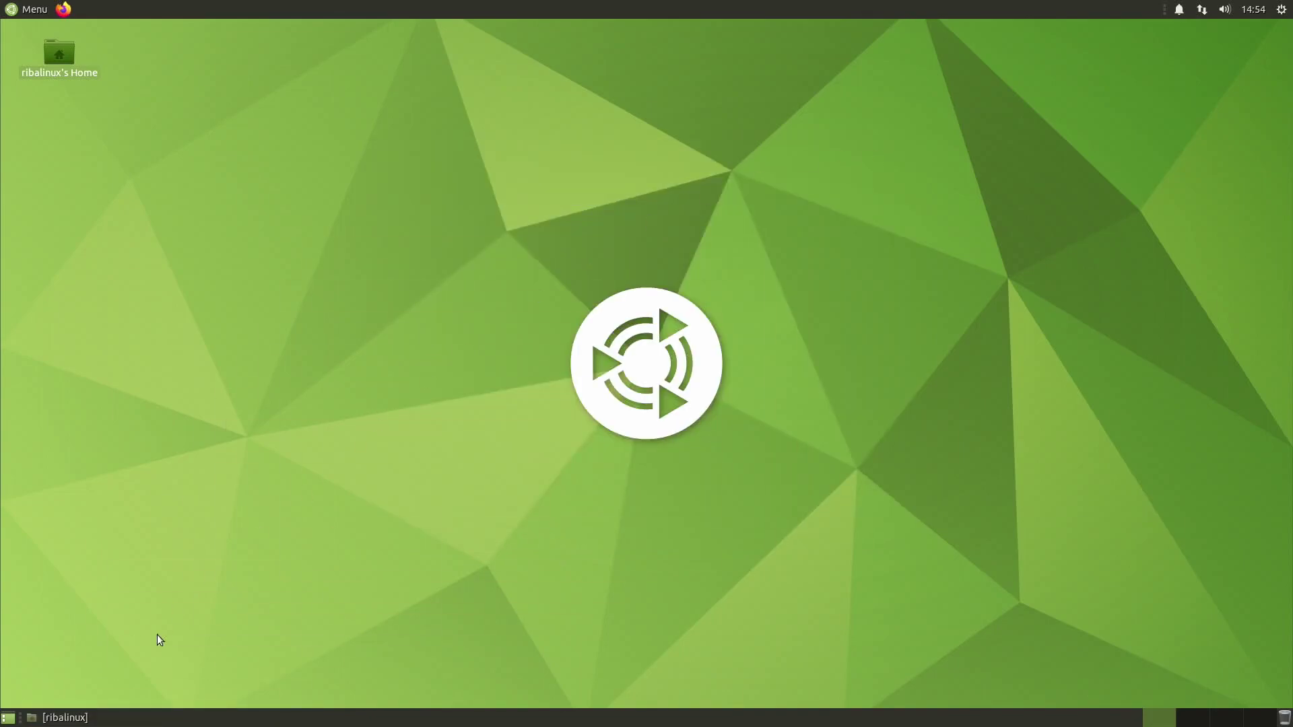
click(65, 717)
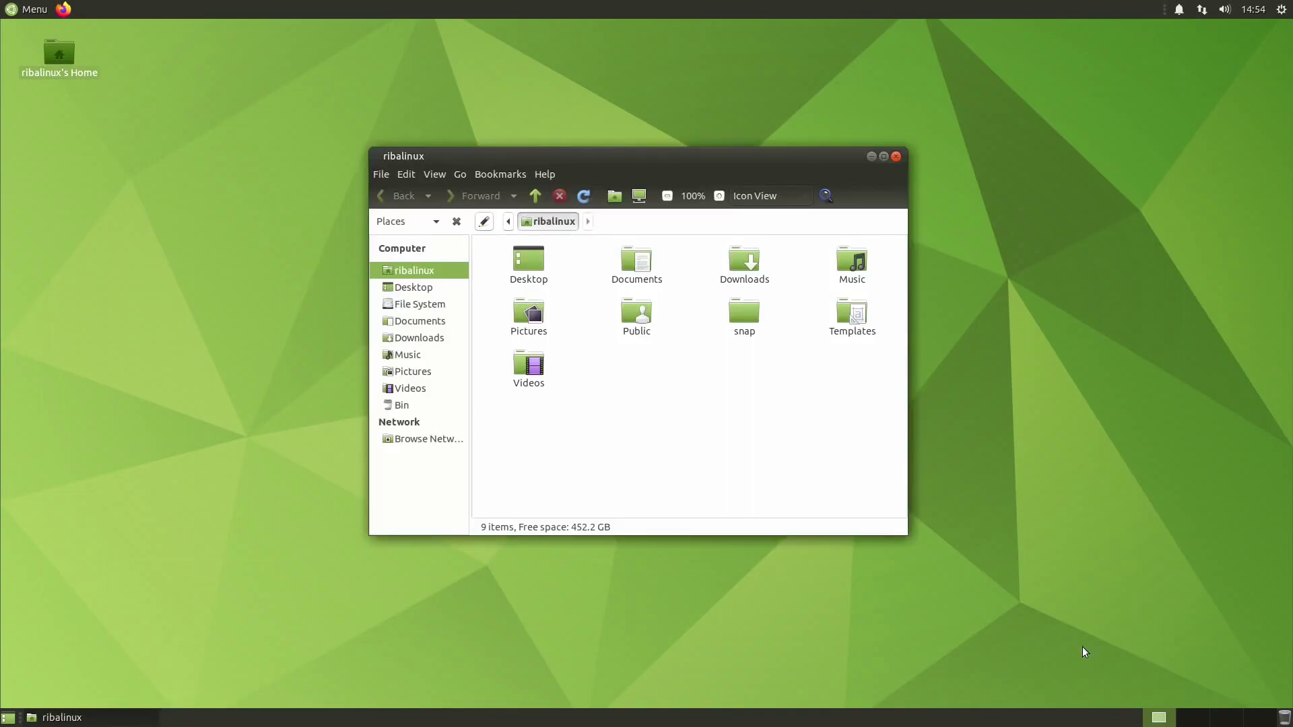
click(1201, 717)
click(1158, 717)
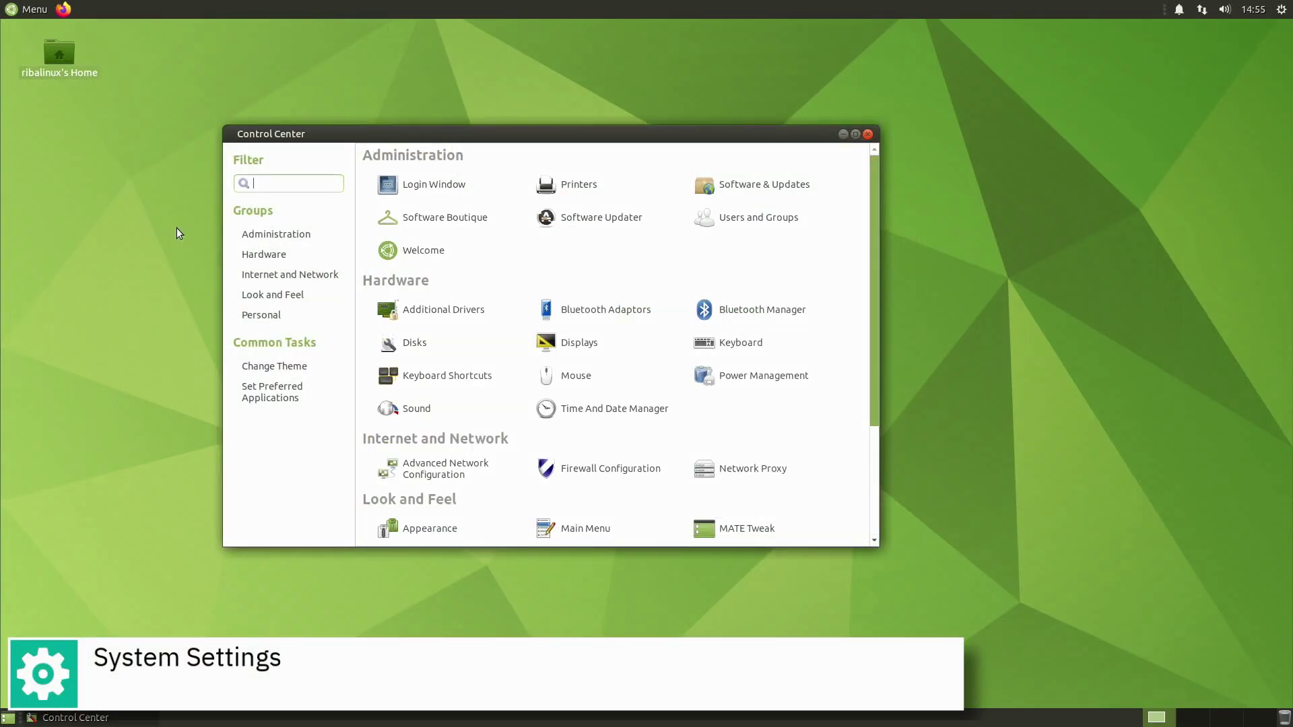
Examine the Administration, Hardware, Internet and Network, Look and Feel, and Personal settings groups in Control Center
click(248, 234)
click(223, 260)
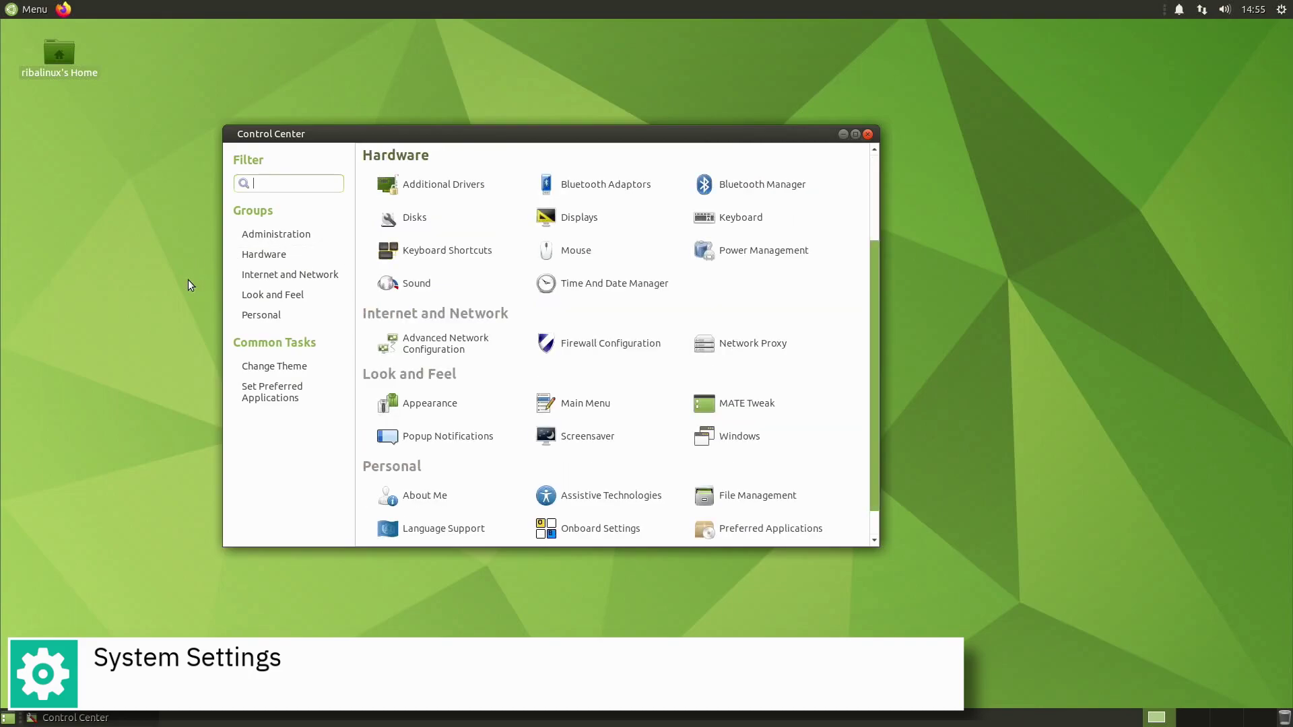
click(251, 275)
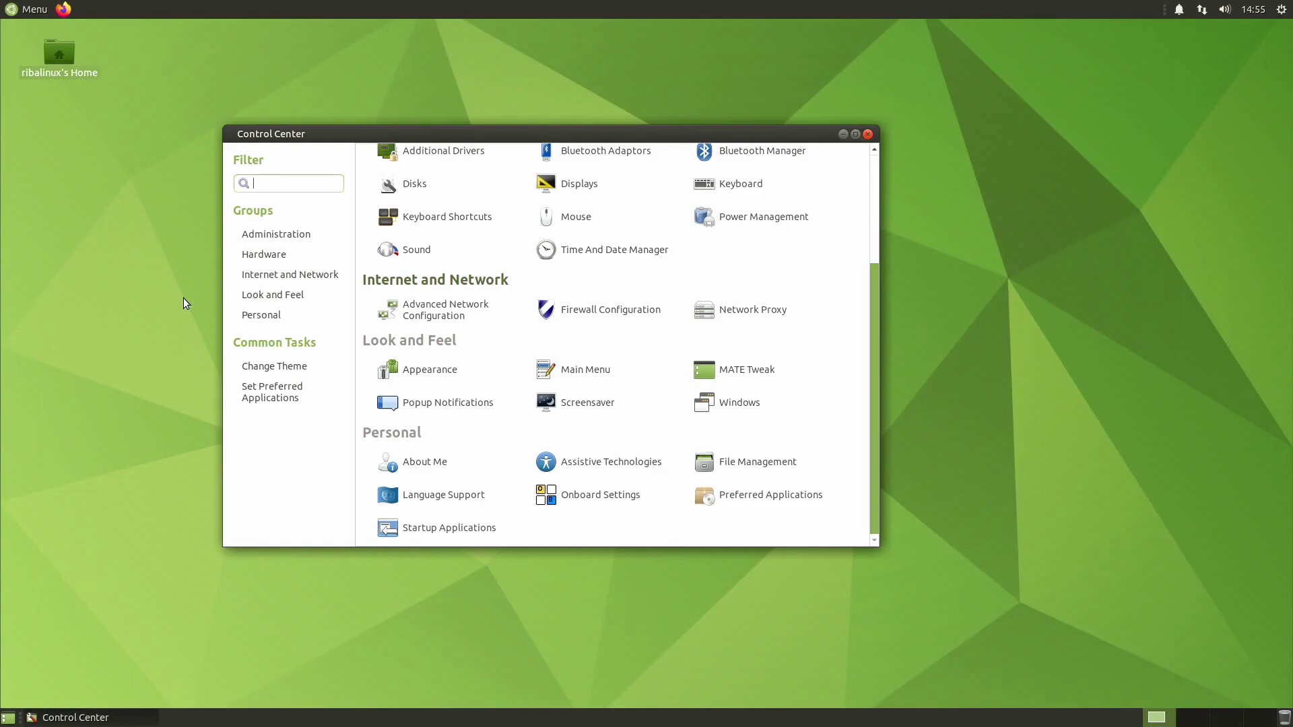
click(229, 296)
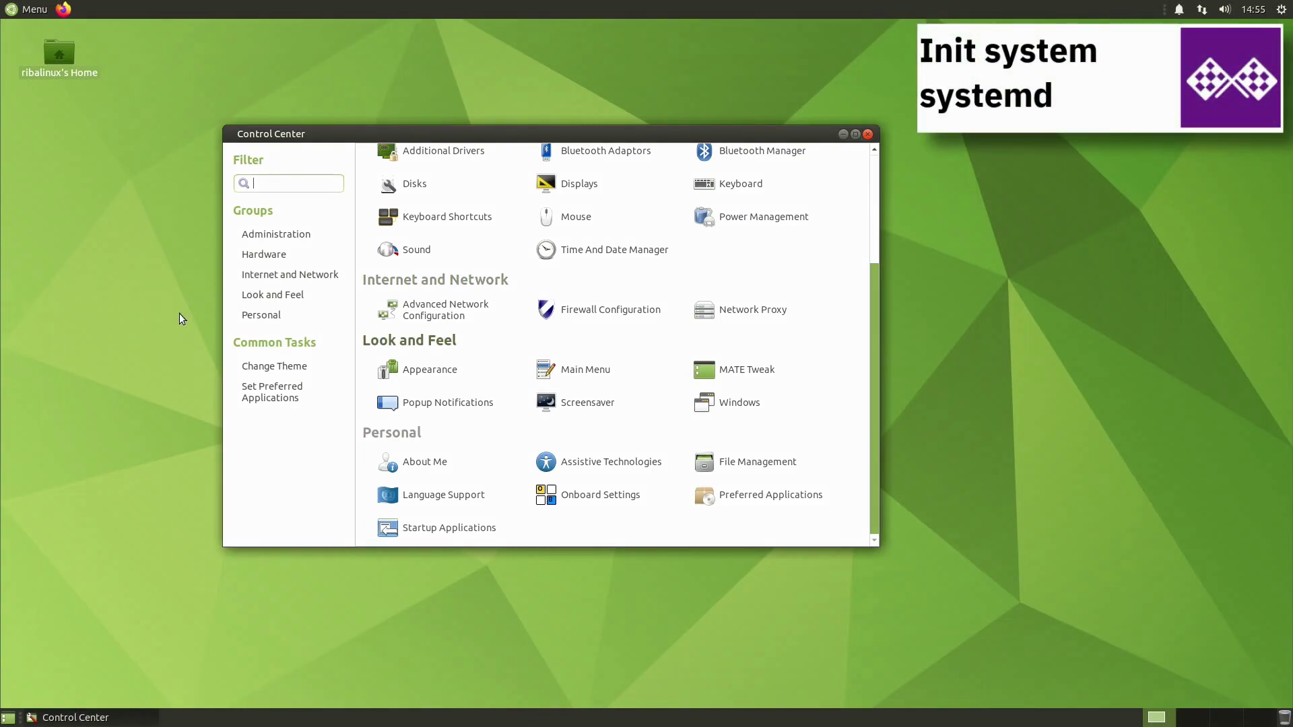
click(257, 316)
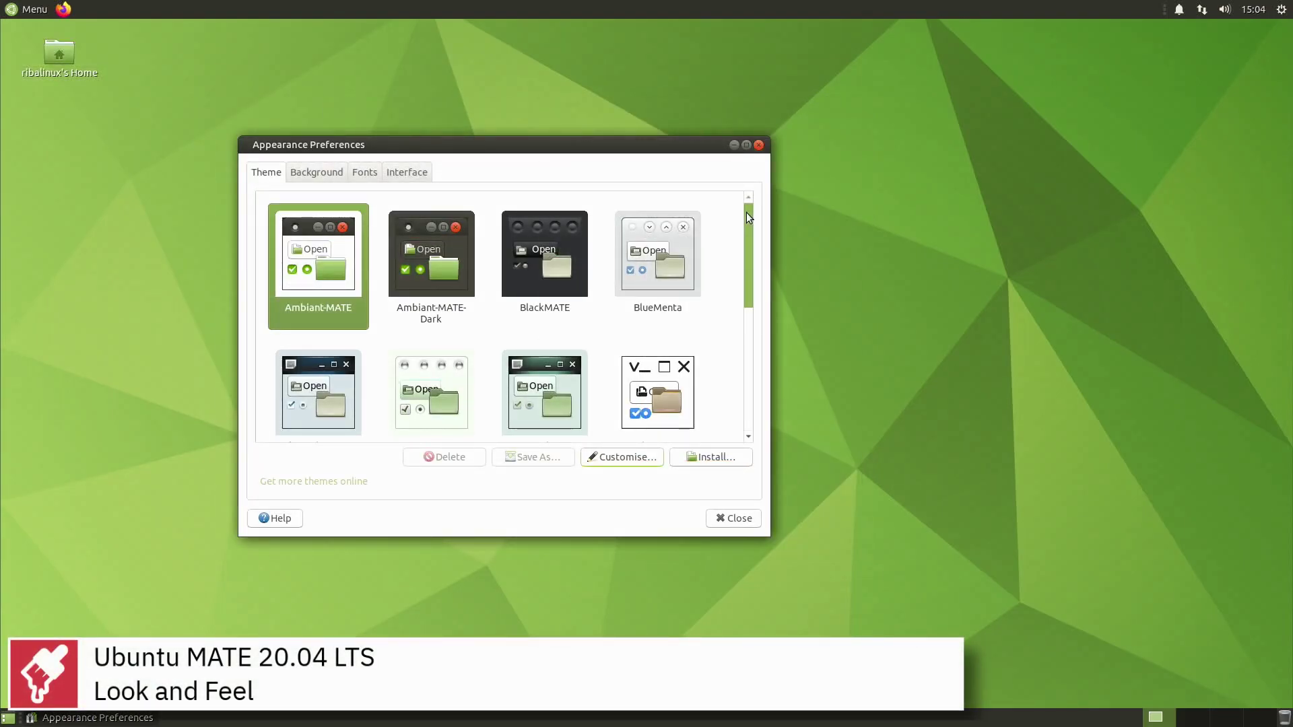
Browse the installed desktop themes, and examine the Controls styles offered when customising the current theme
scroll(746, 212, down, 5)
scroll(746, 212, down, 3)
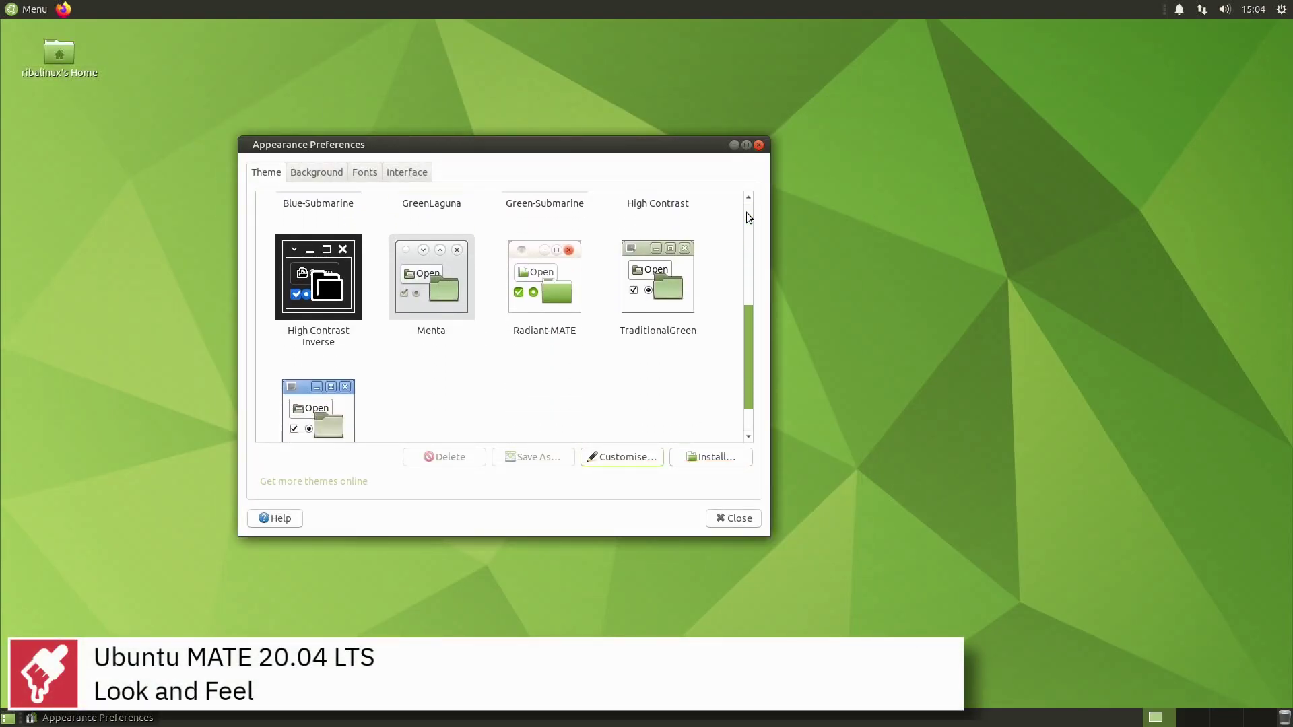
click(642, 456)
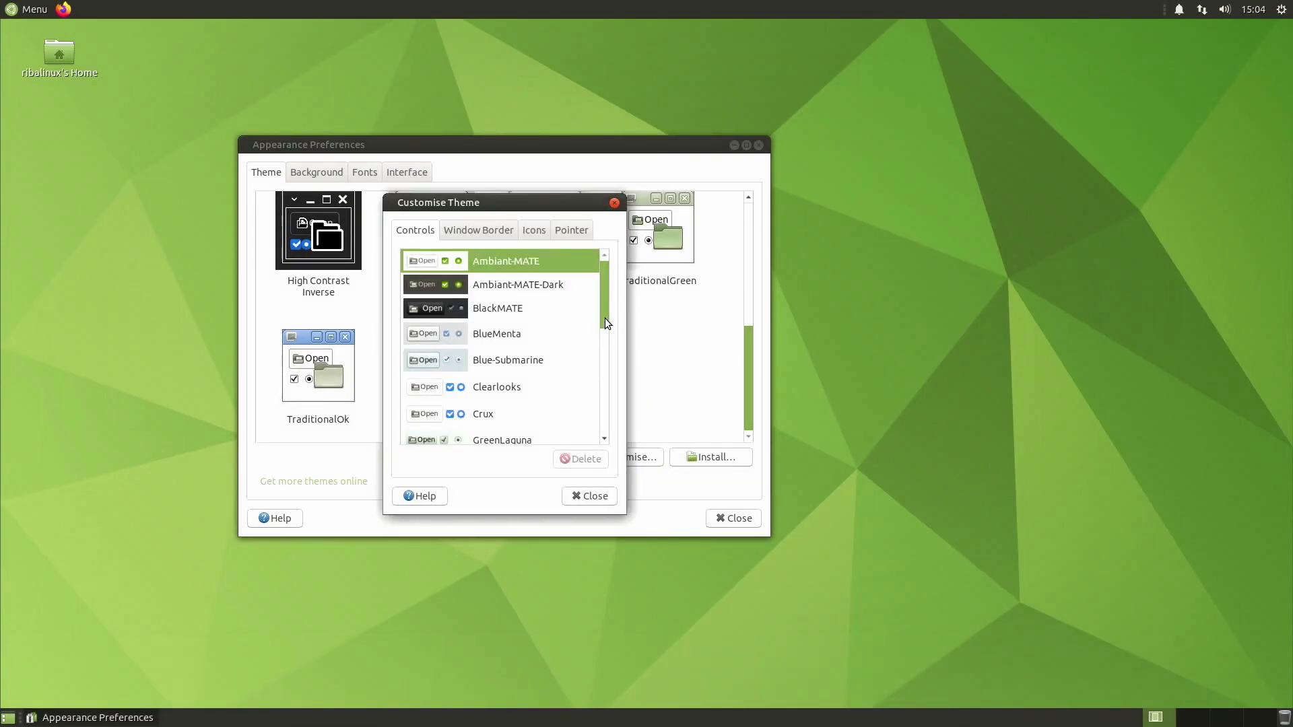
scroll(605, 318, down, 5)
scroll(604, 318, down, 5)
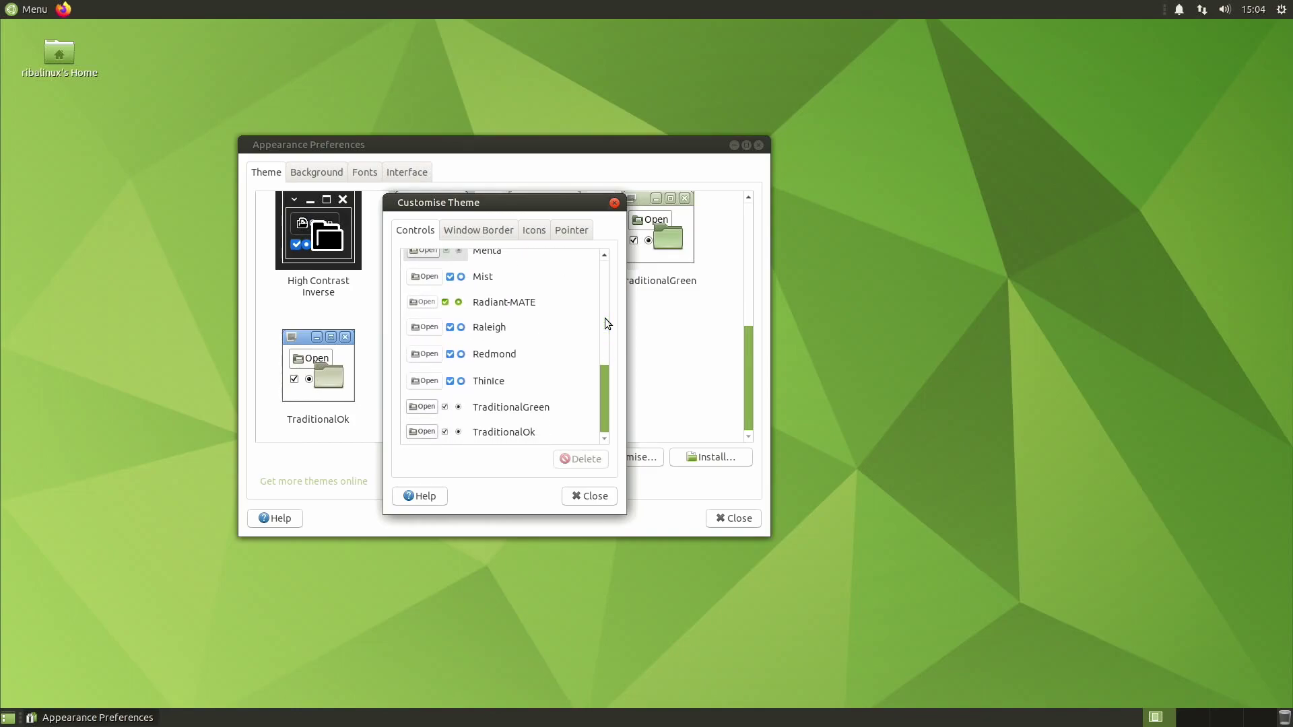
Examine the Window Border, Icons and Pointer choices for the theme, and close the theme customisation without changing anything
click(498, 229)
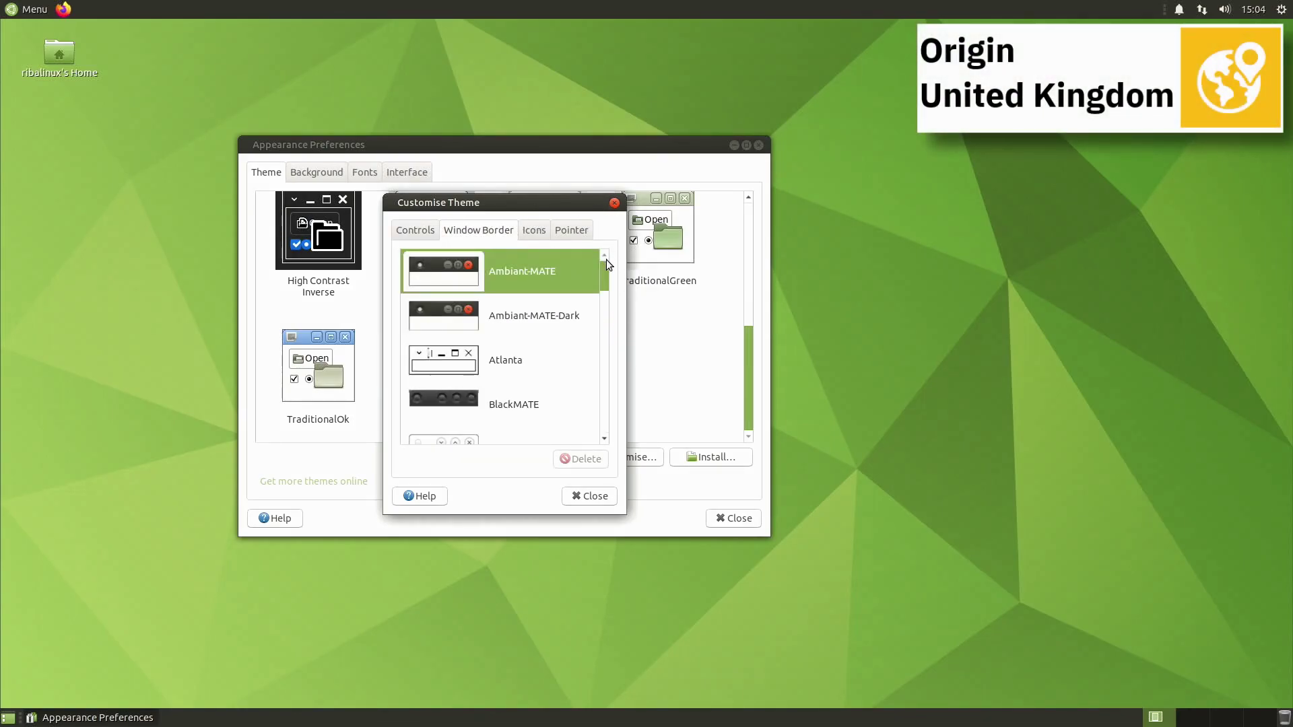
scroll(606, 268, down, 4)
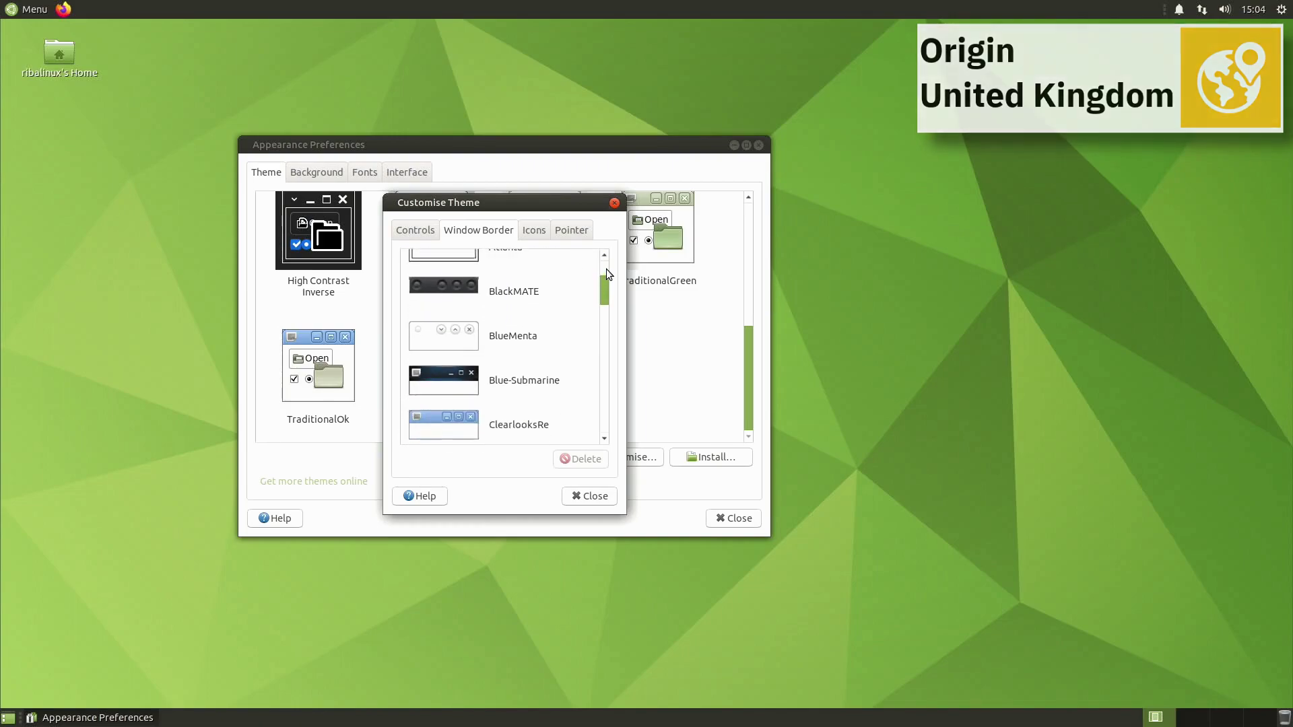
scroll(606, 268, down, 6)
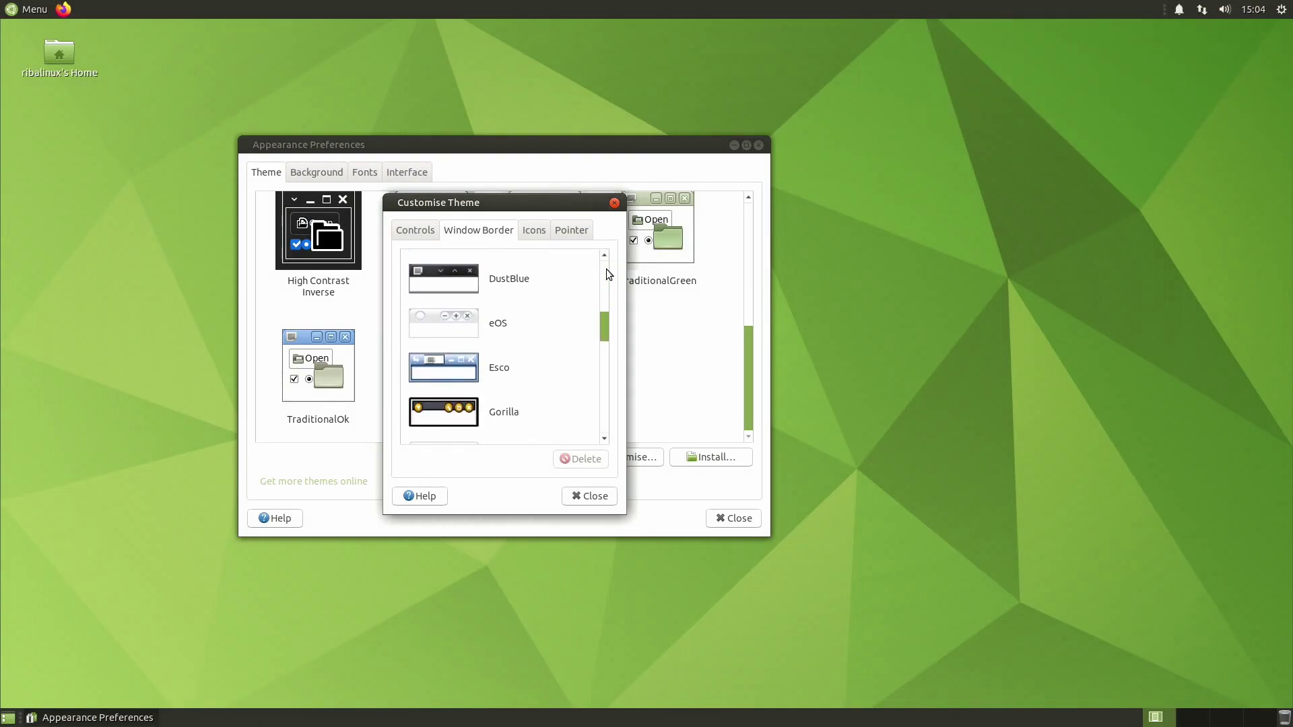
scroll(606, 269, down, 6)
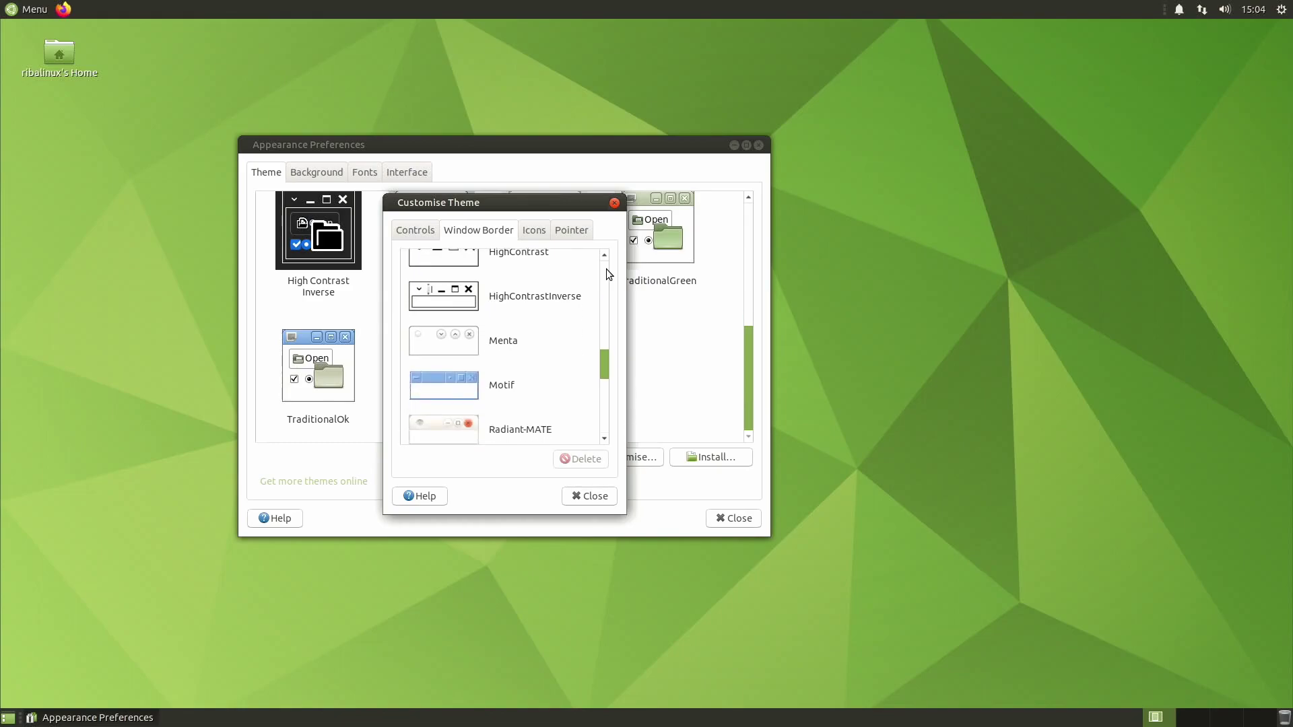
scroll(606, 269, down, 6)
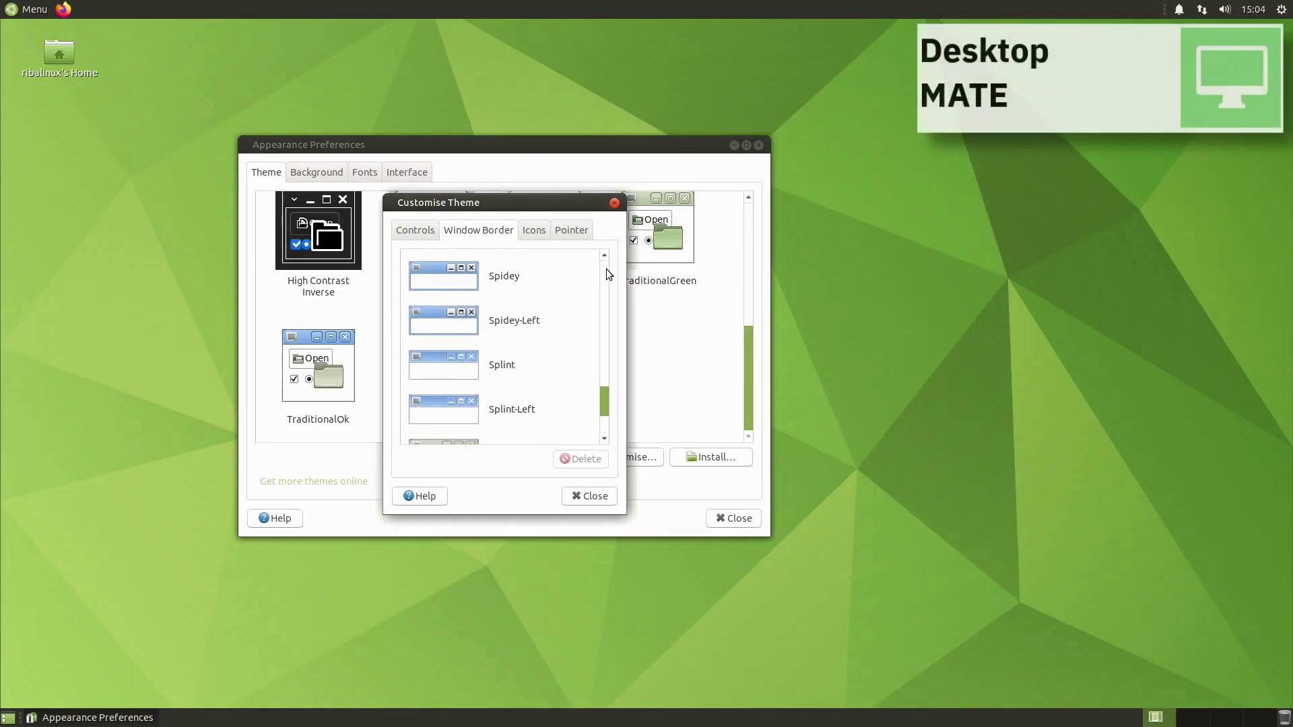
scroll(606, 274, down, 1)
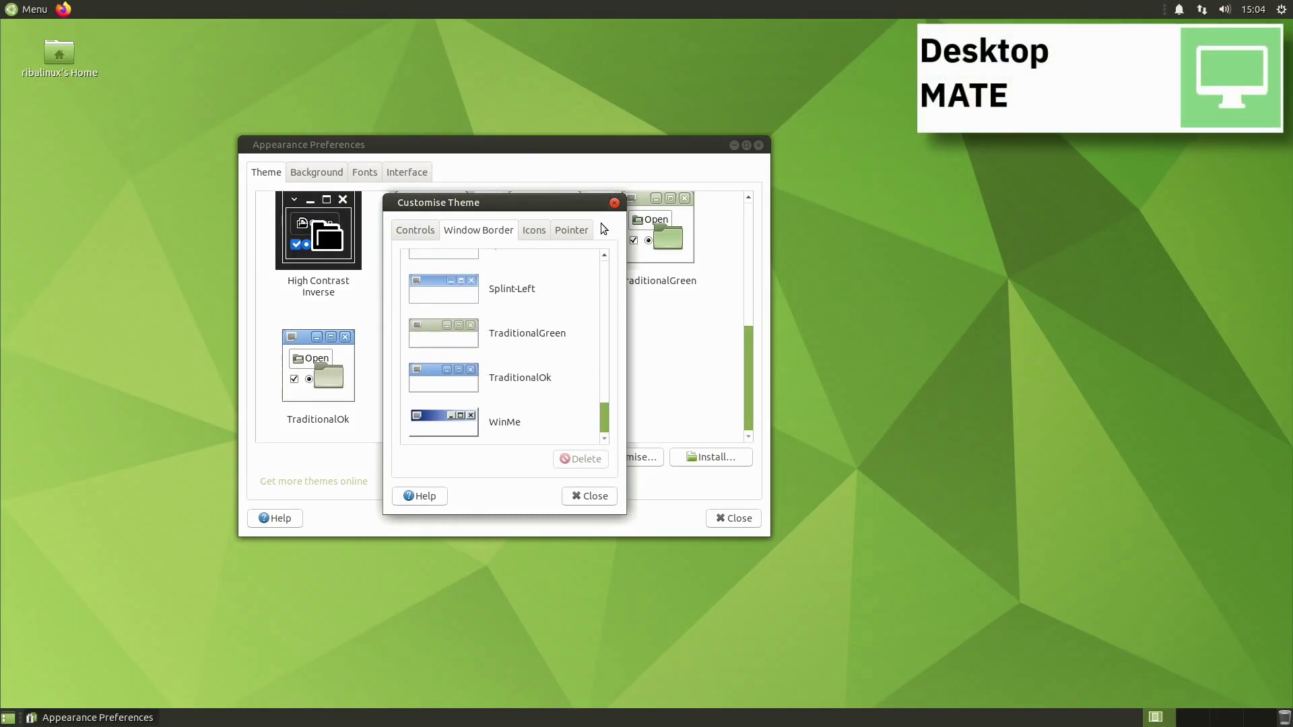
click(543, 225)
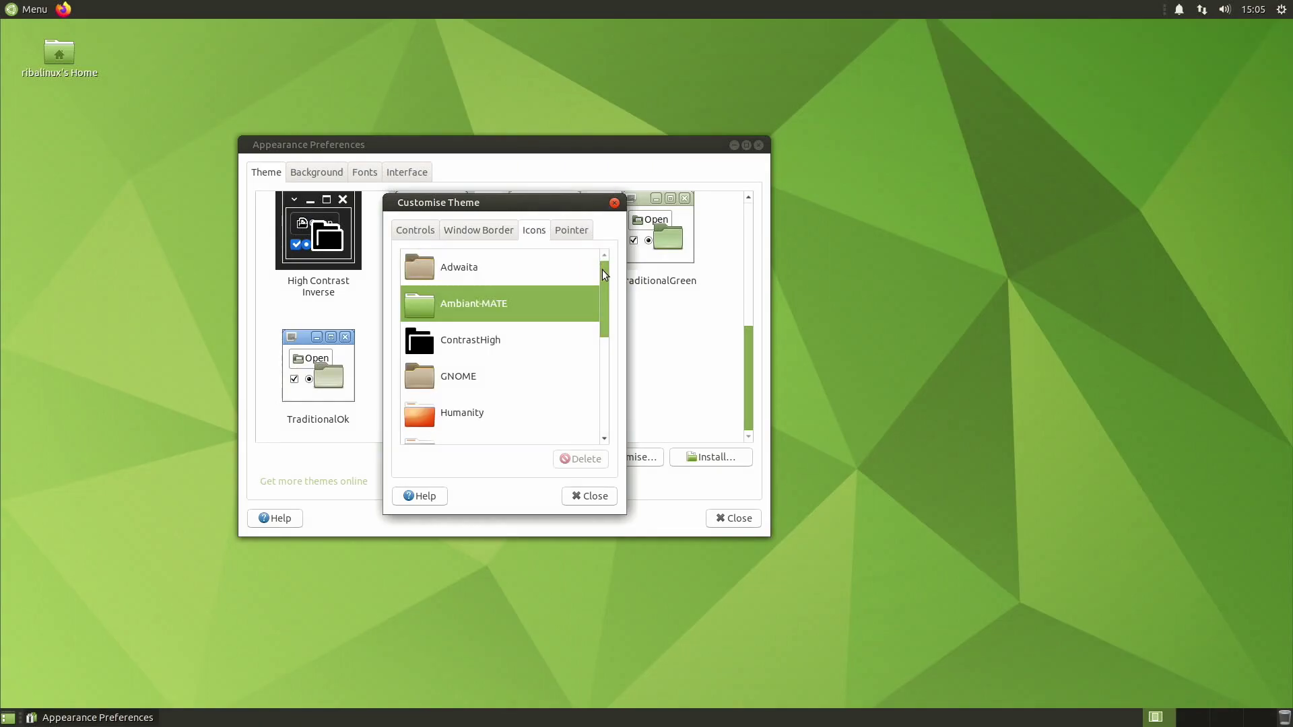
scroll(601, 270, down, 6)
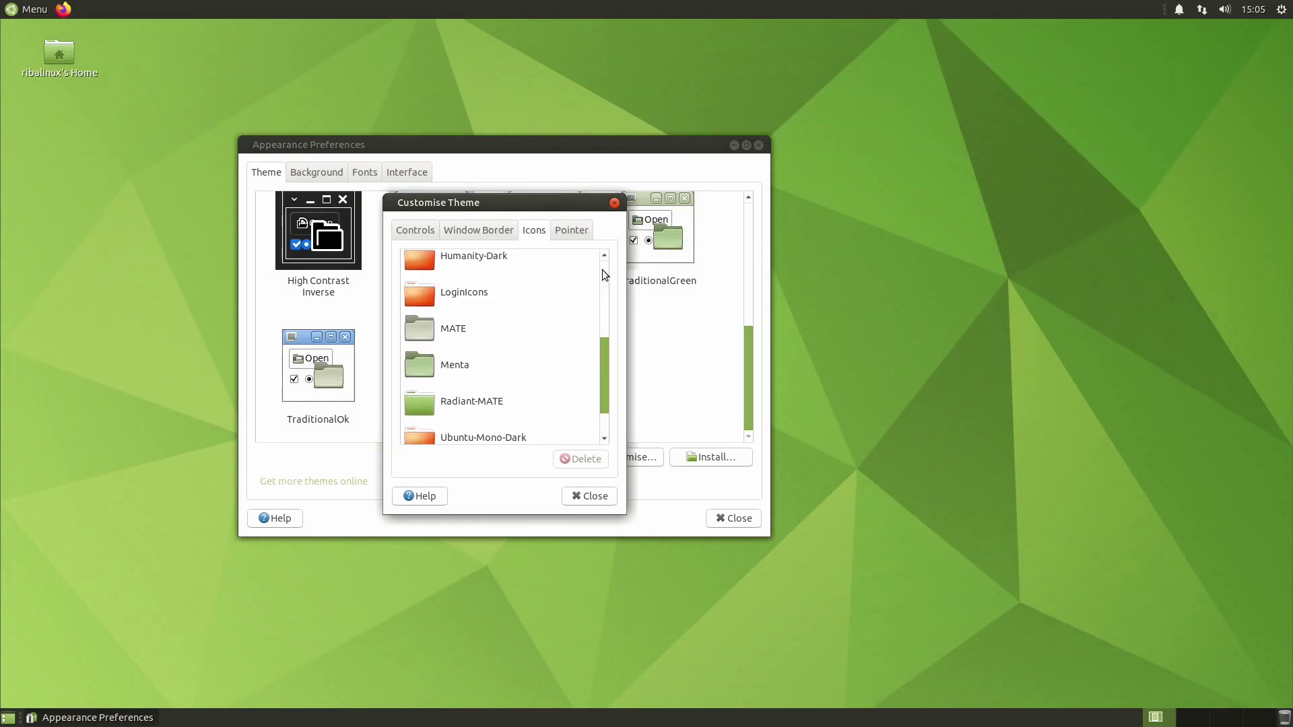
click(580, 227)
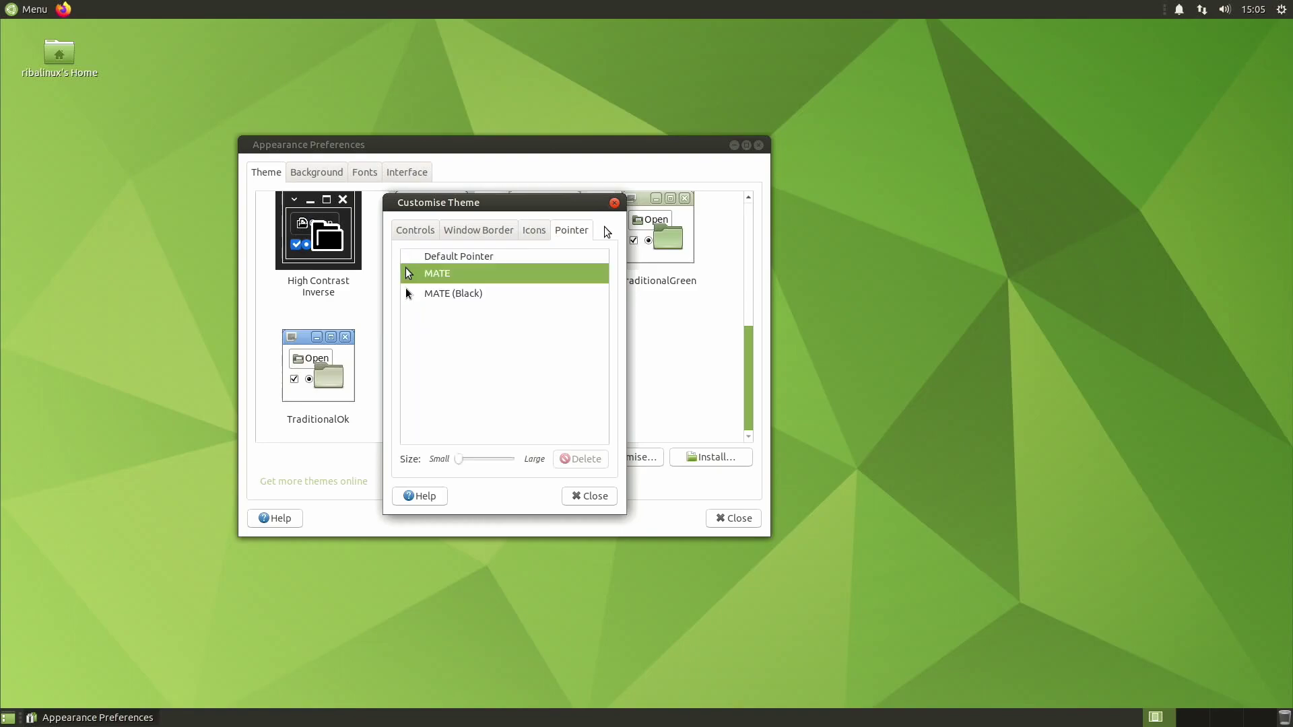
click(614, 203)
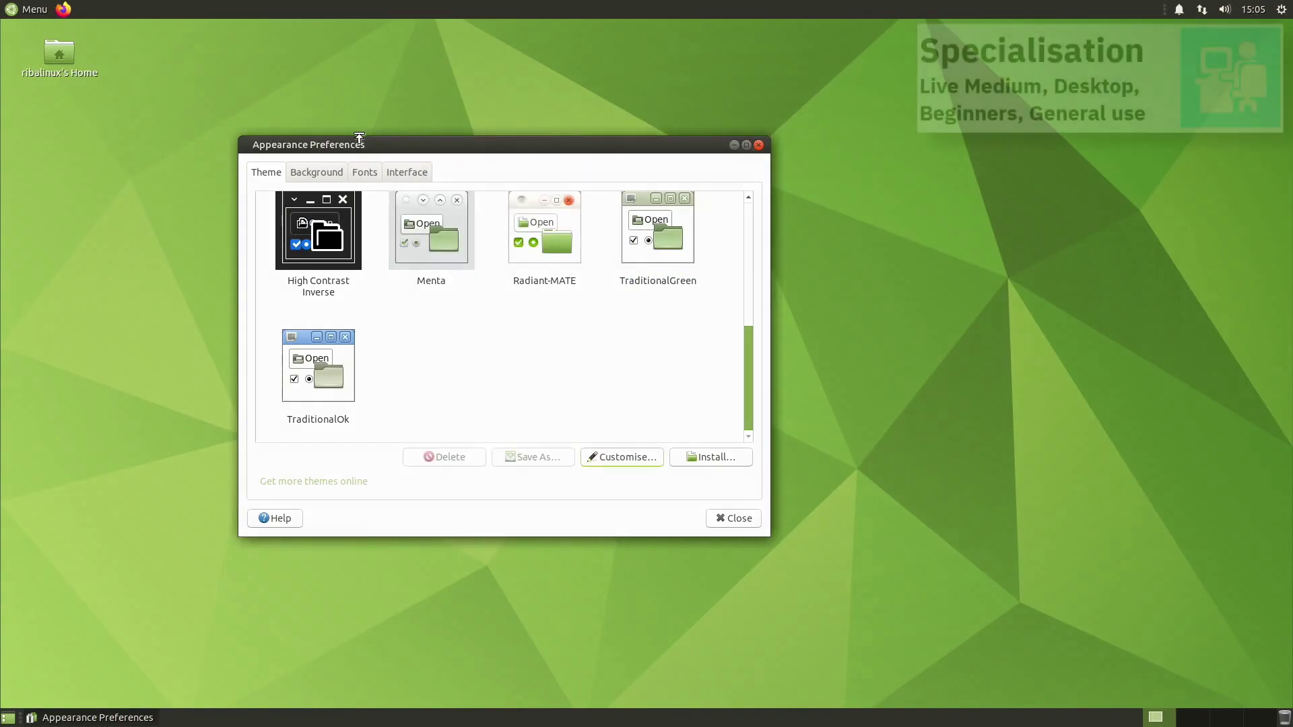
Look through the available desktop backgrounds, the Fonts settings and the Interface settings in Appearance Preferences
click(329, 175)
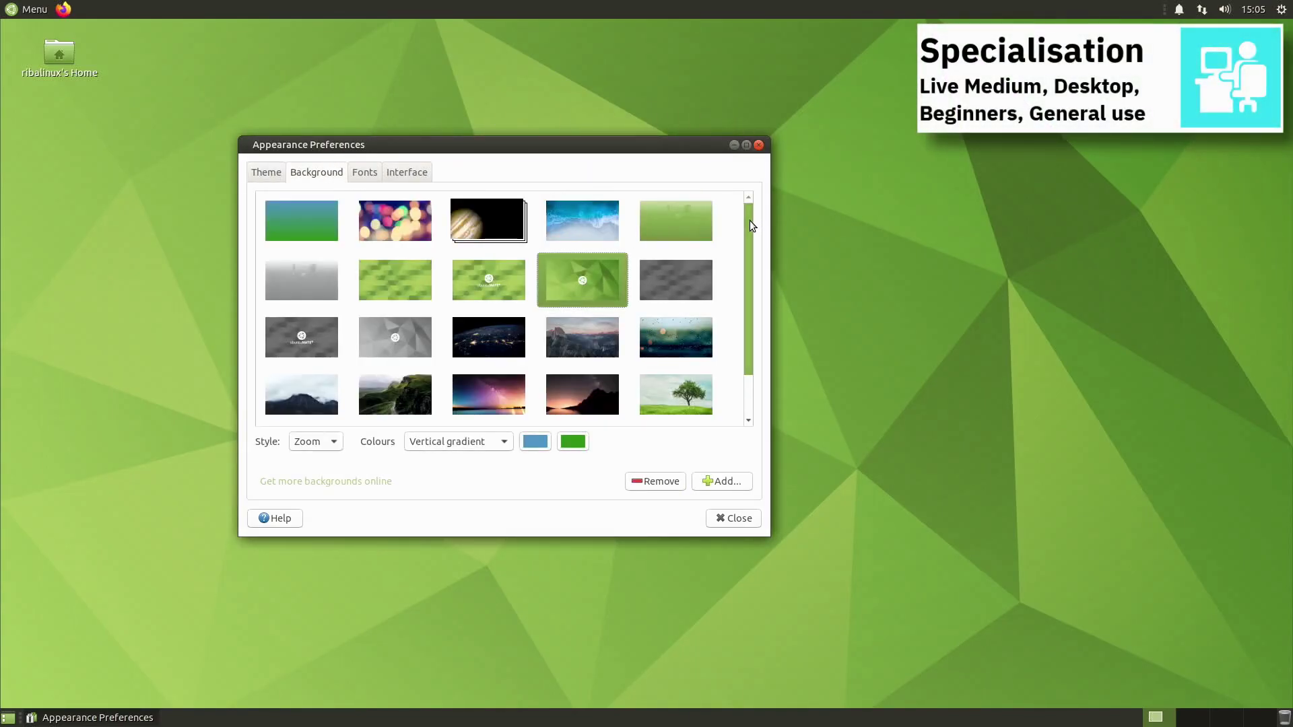
scroll(749, 220, down, 2)
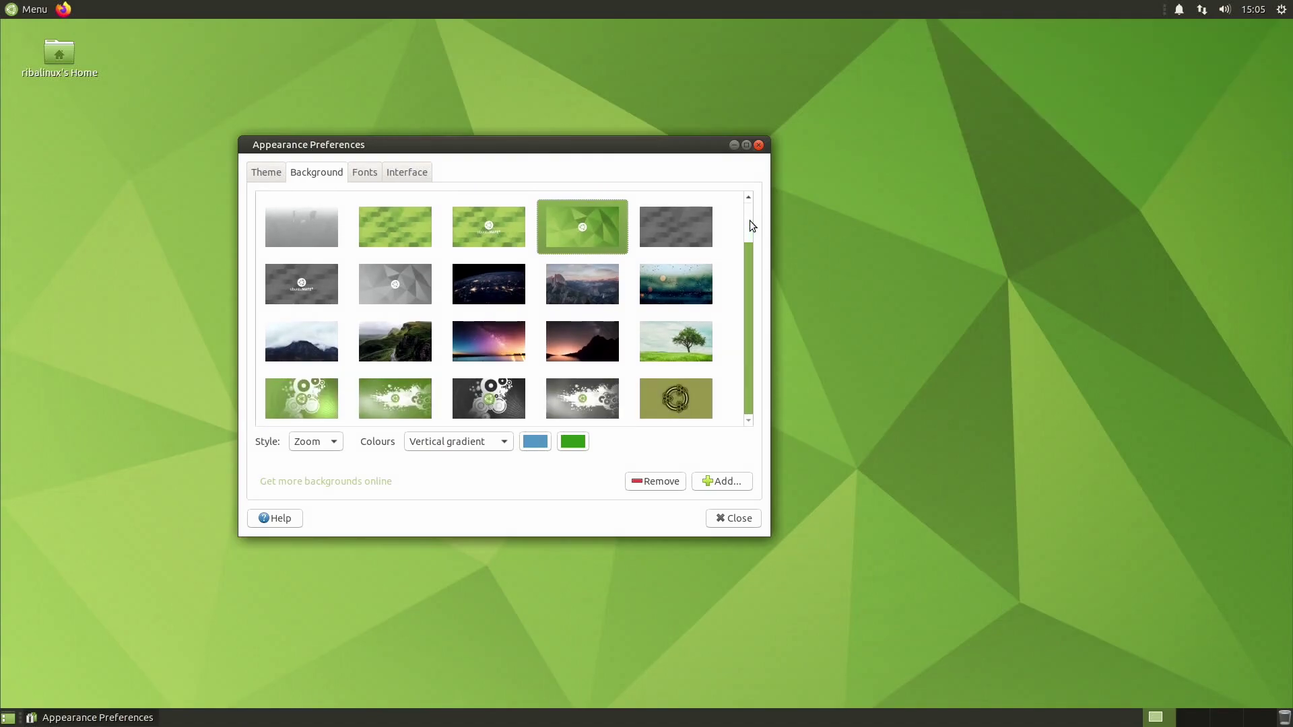
click(367, 173)
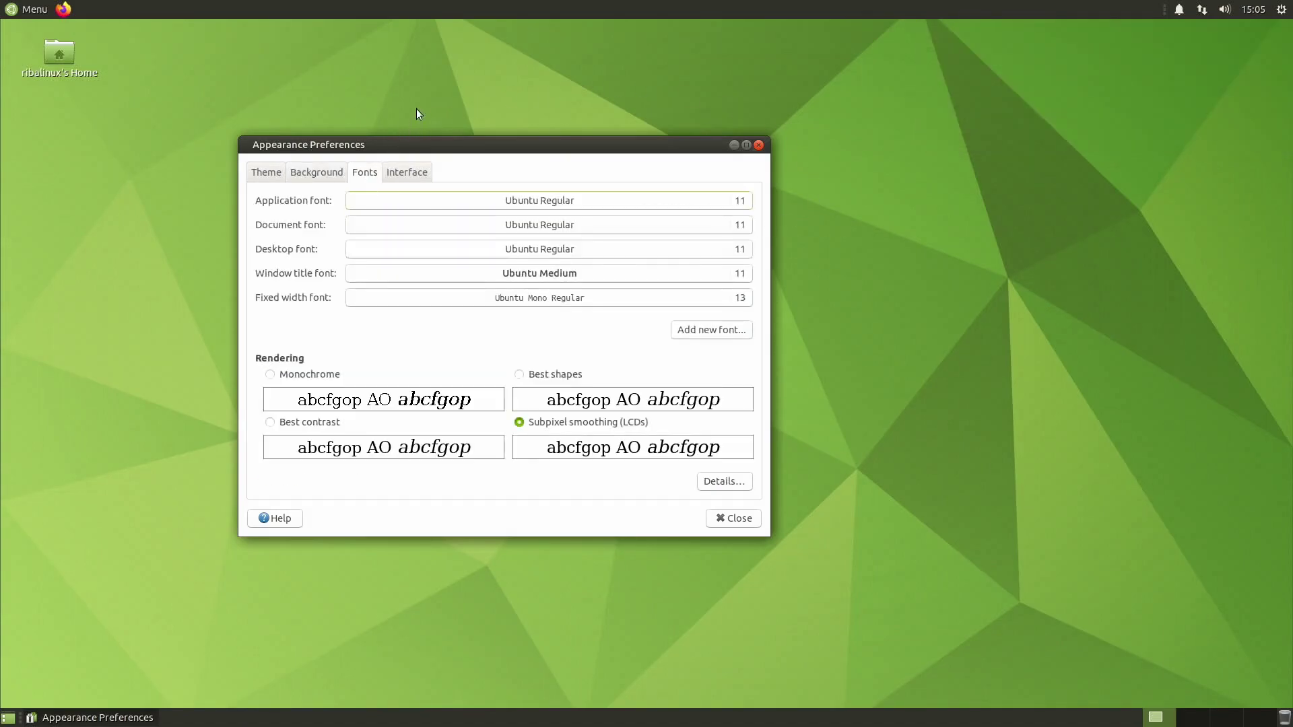
click(407, 171)
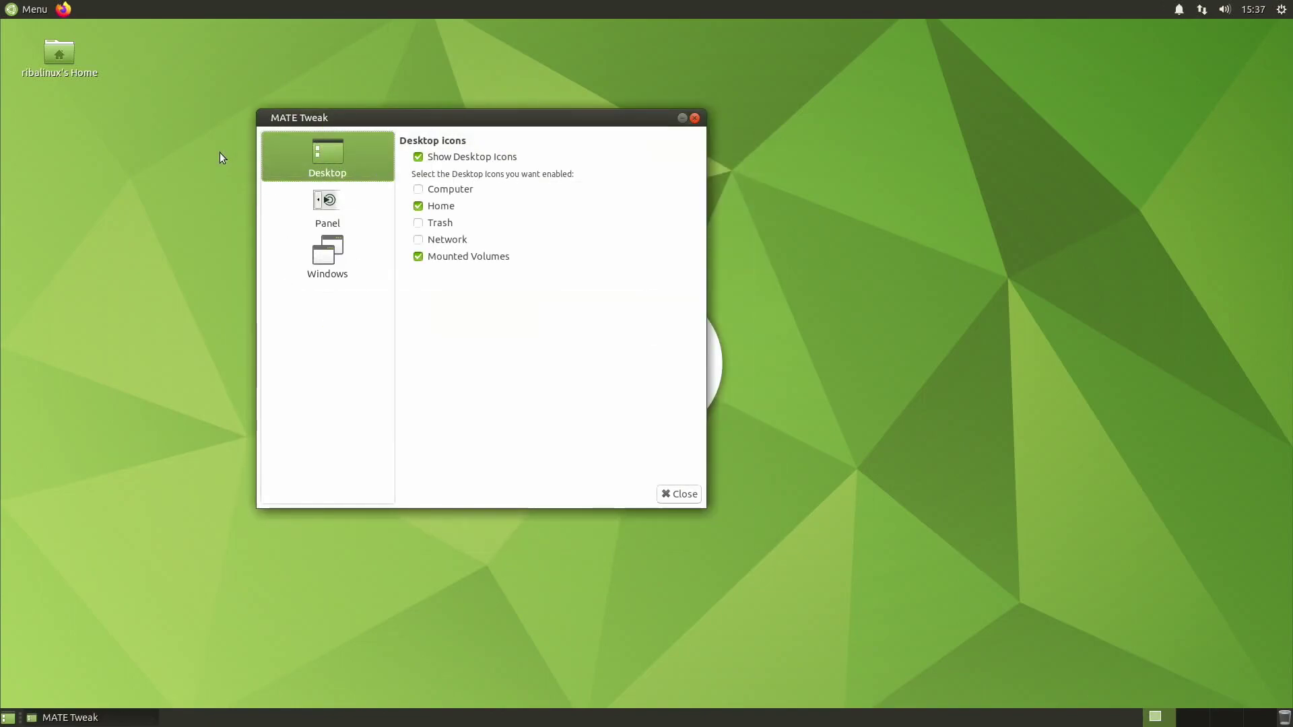
Examine MATE Tweak's Panel settings with the available panel layouts, keeping Familiar, and view the Windows settings
click(296, 211)
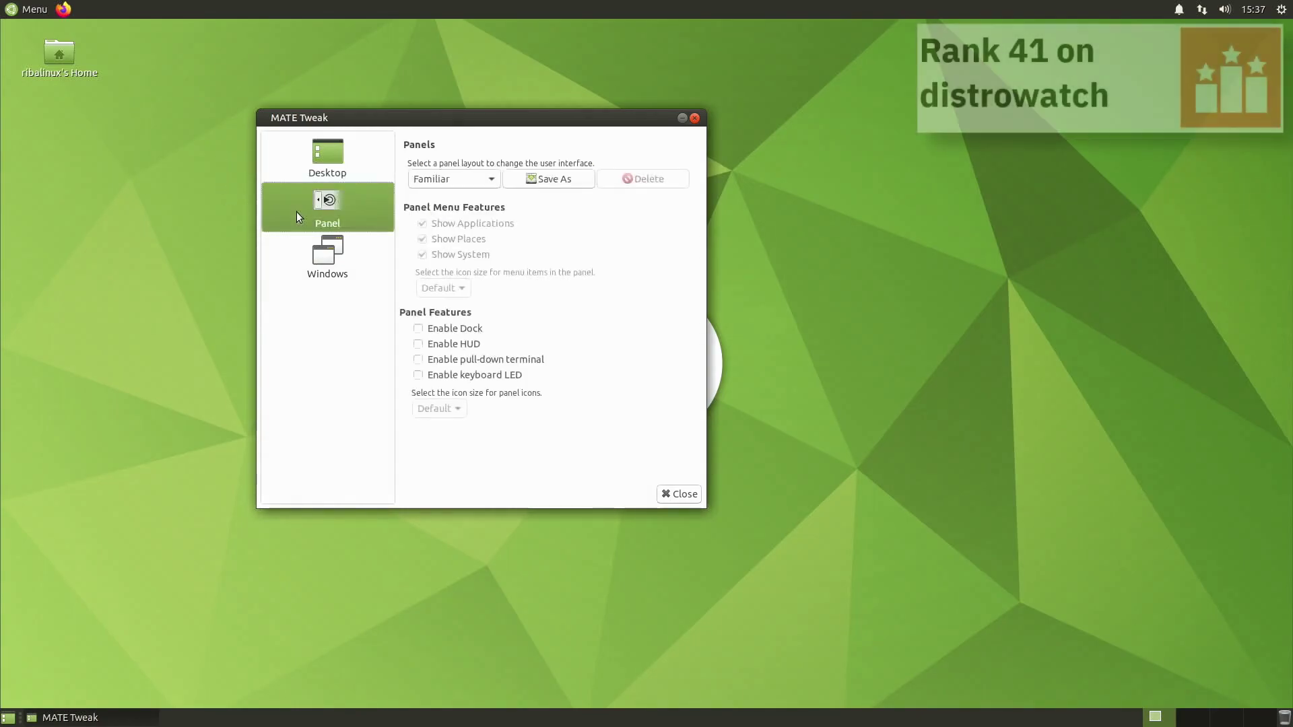
click(474, 179)
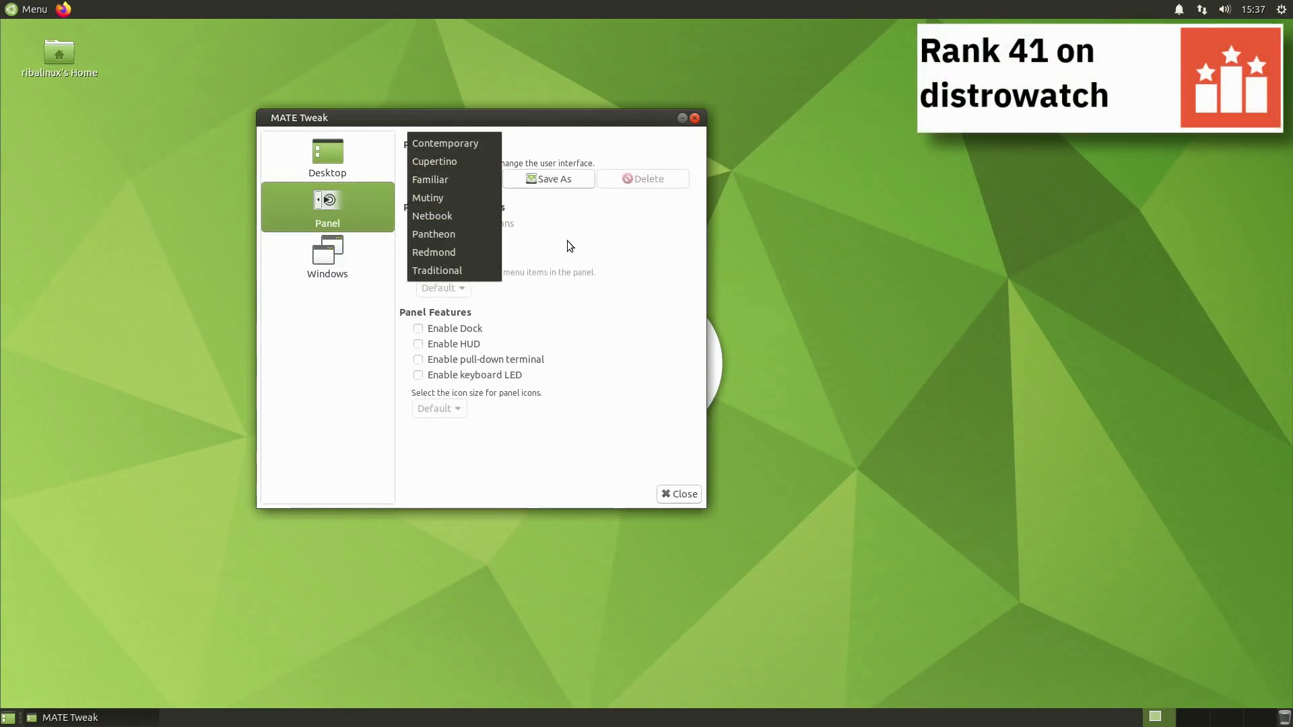
click(567, 240)
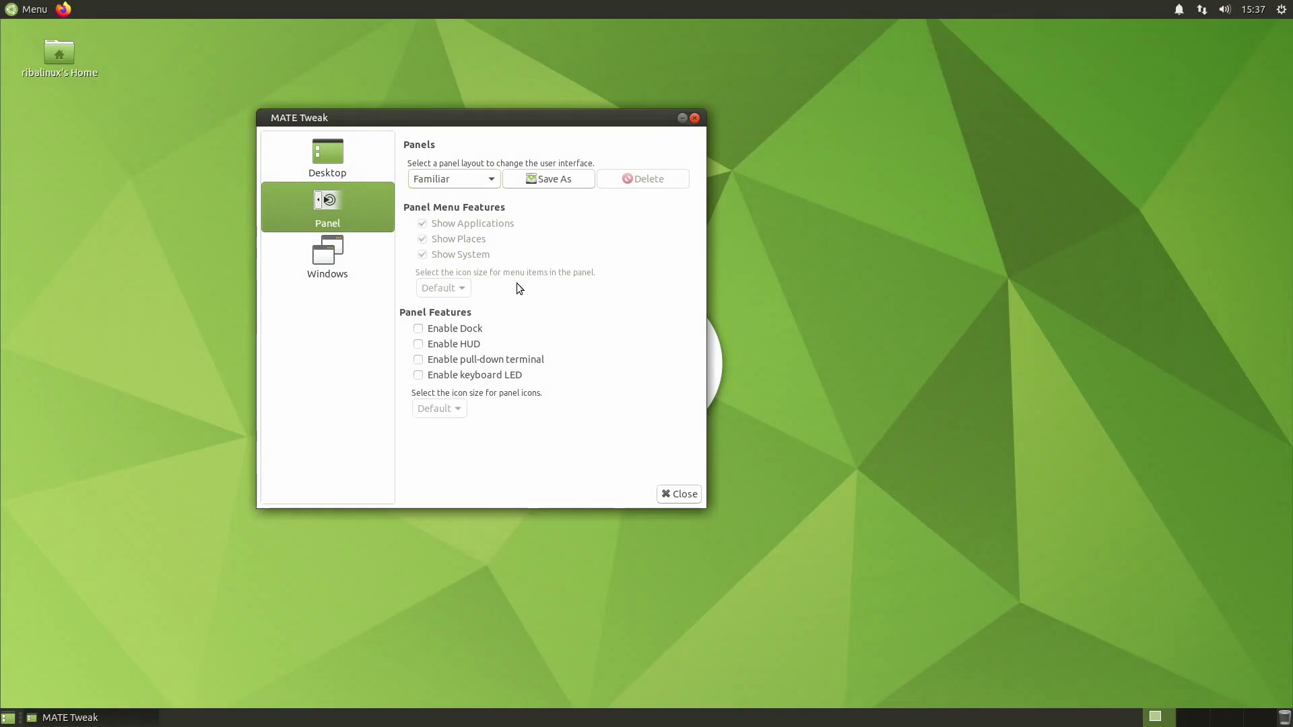
click(341, 272)
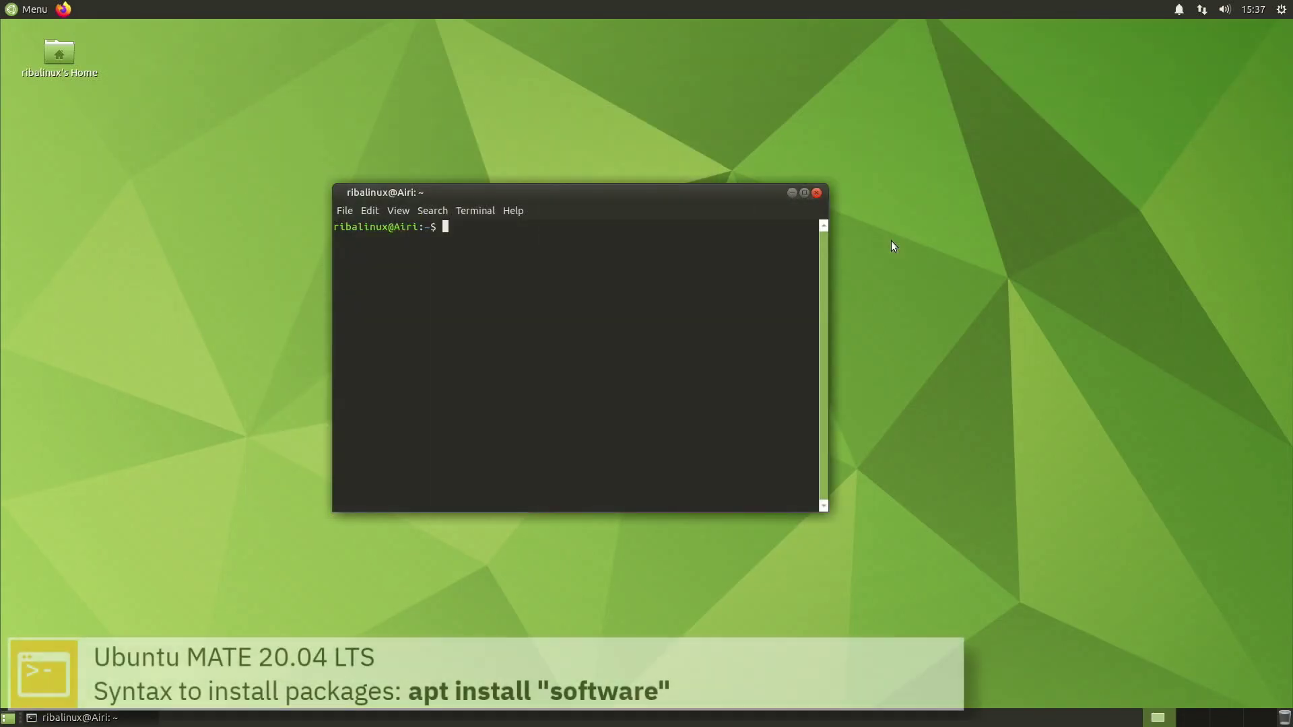
Install lynx in the terminal with sudo apt install lynx, authenticating with the account password and accepting the installation
text(sudo apt install lynx)
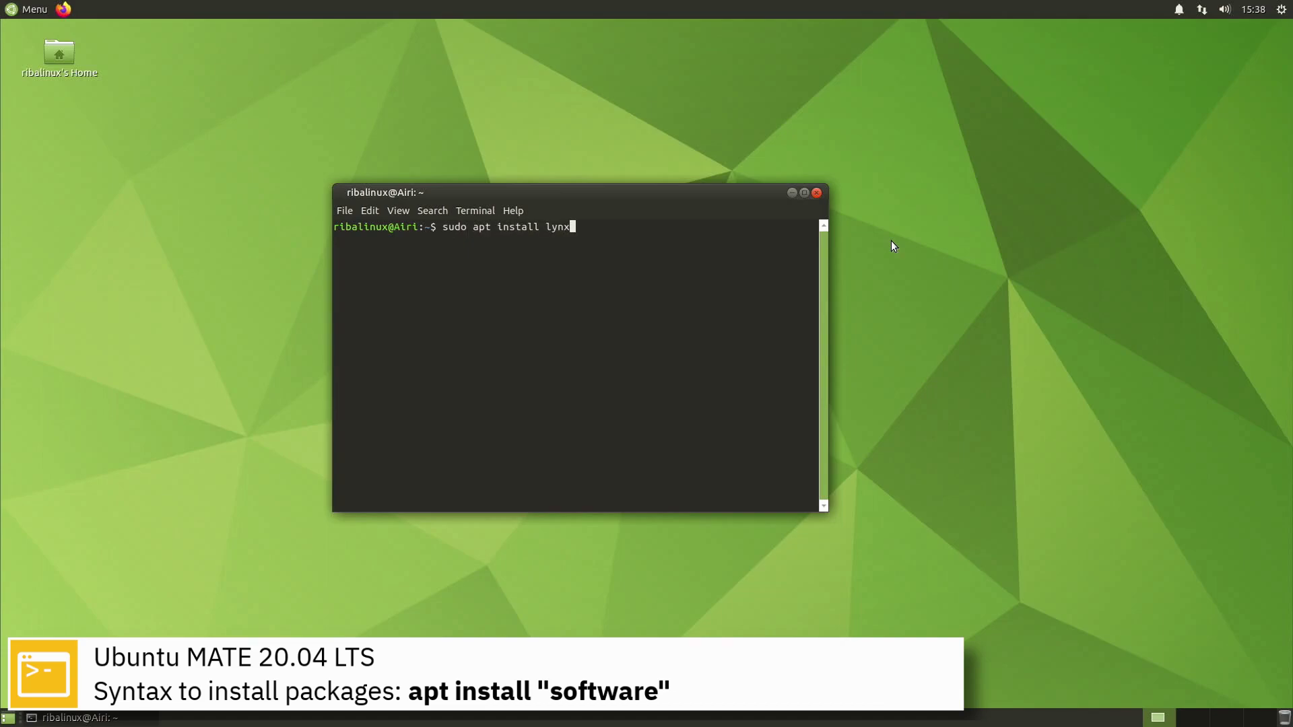
key(Return)
key(Return)
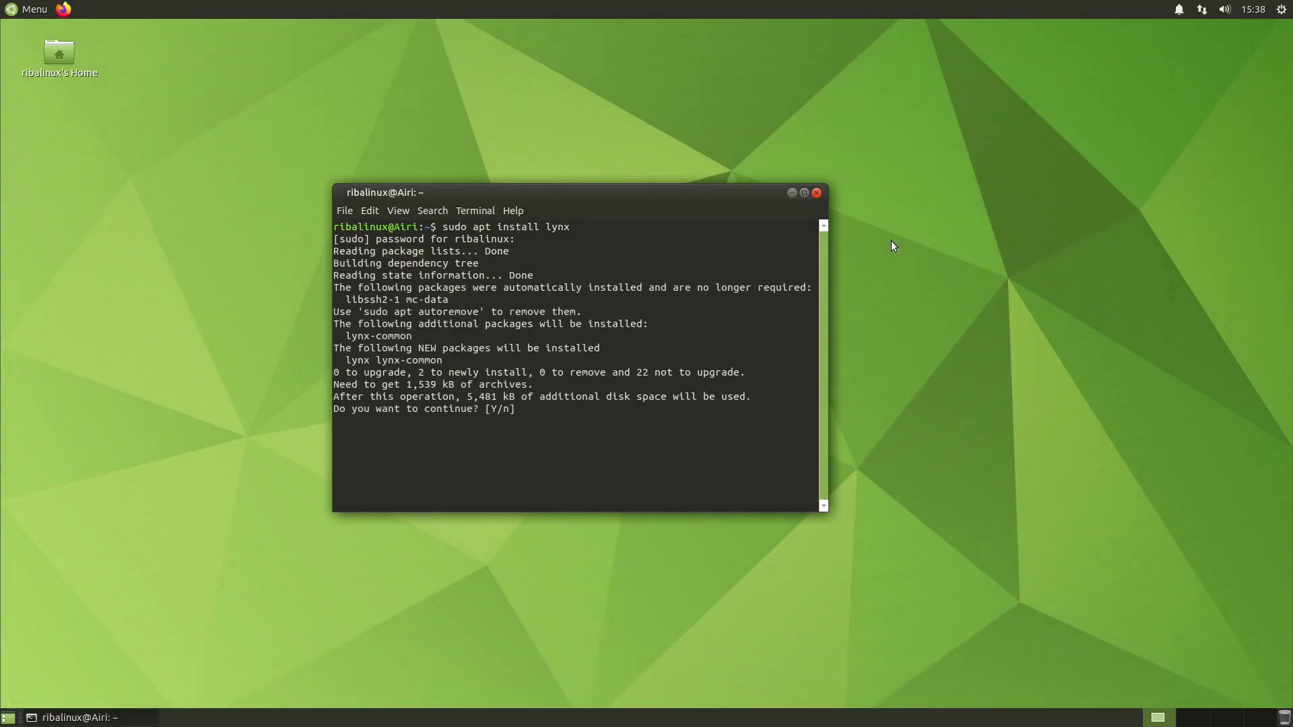
text(y)
key(Return)
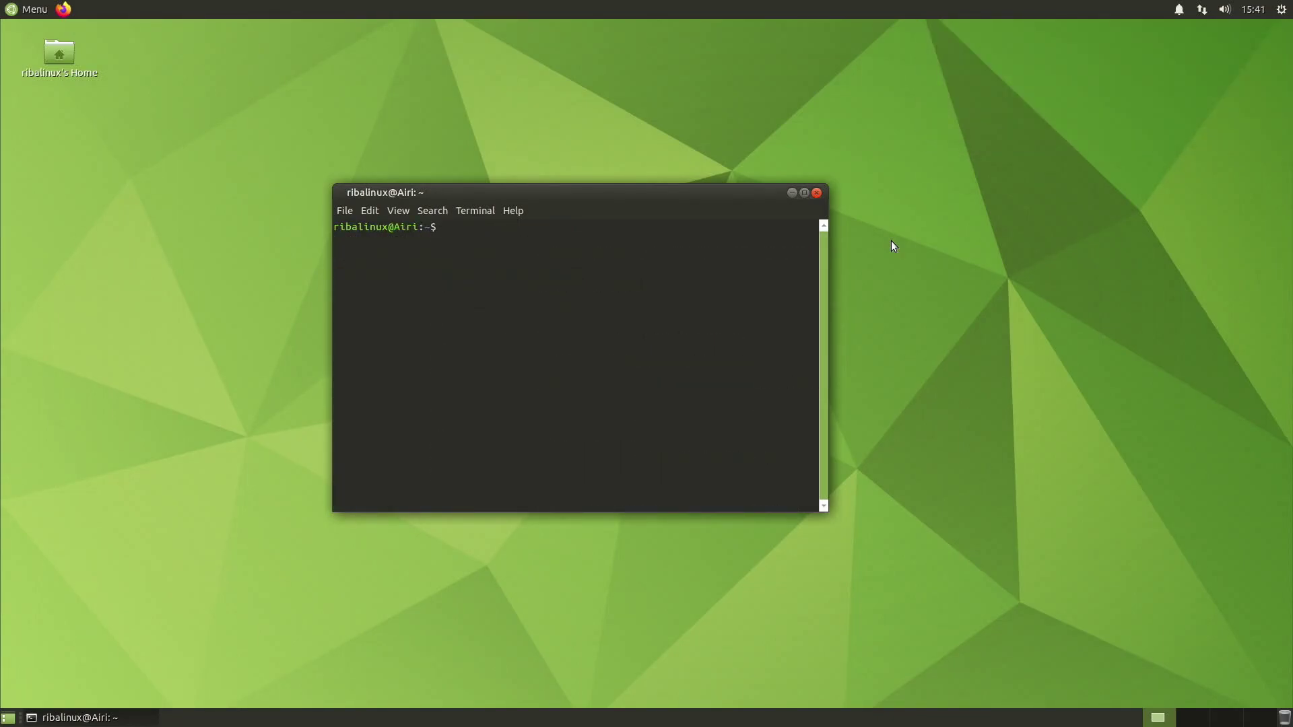
Install the odio application with sudo snap install odio, and print the system information with uname -a
text(sudo s)
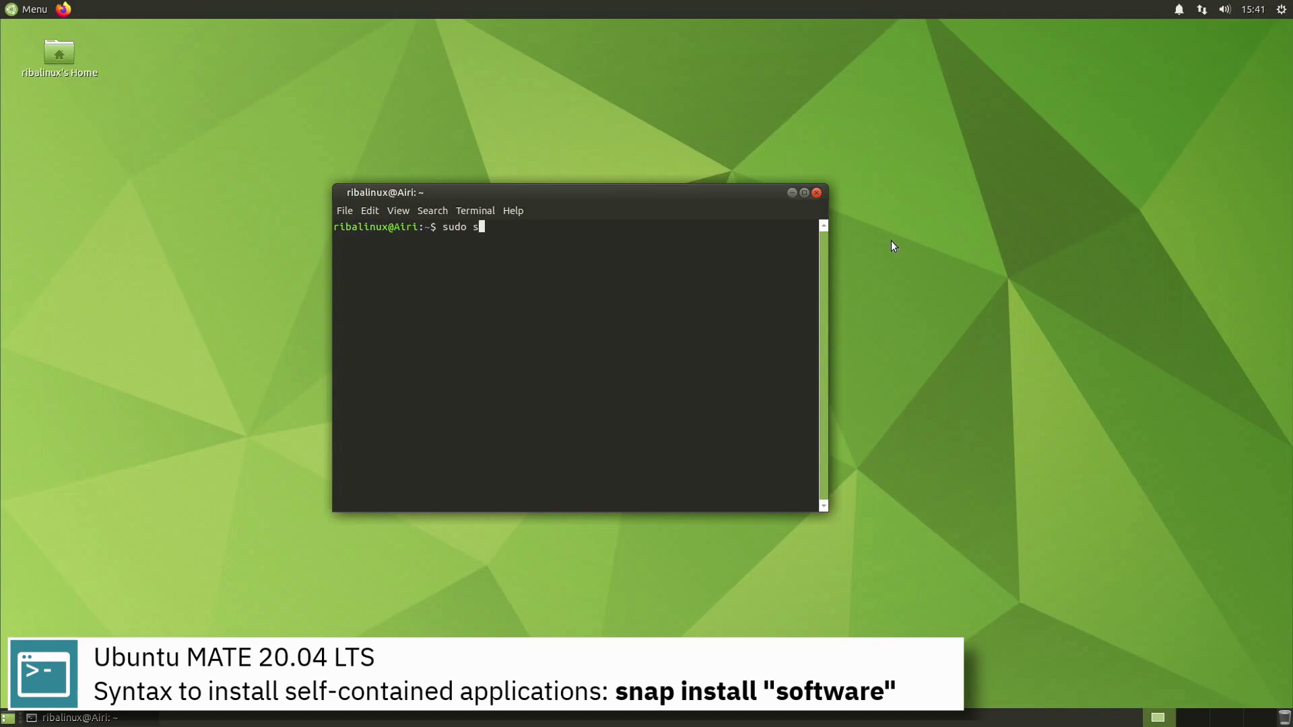
text(nap install odio)
key(Return)
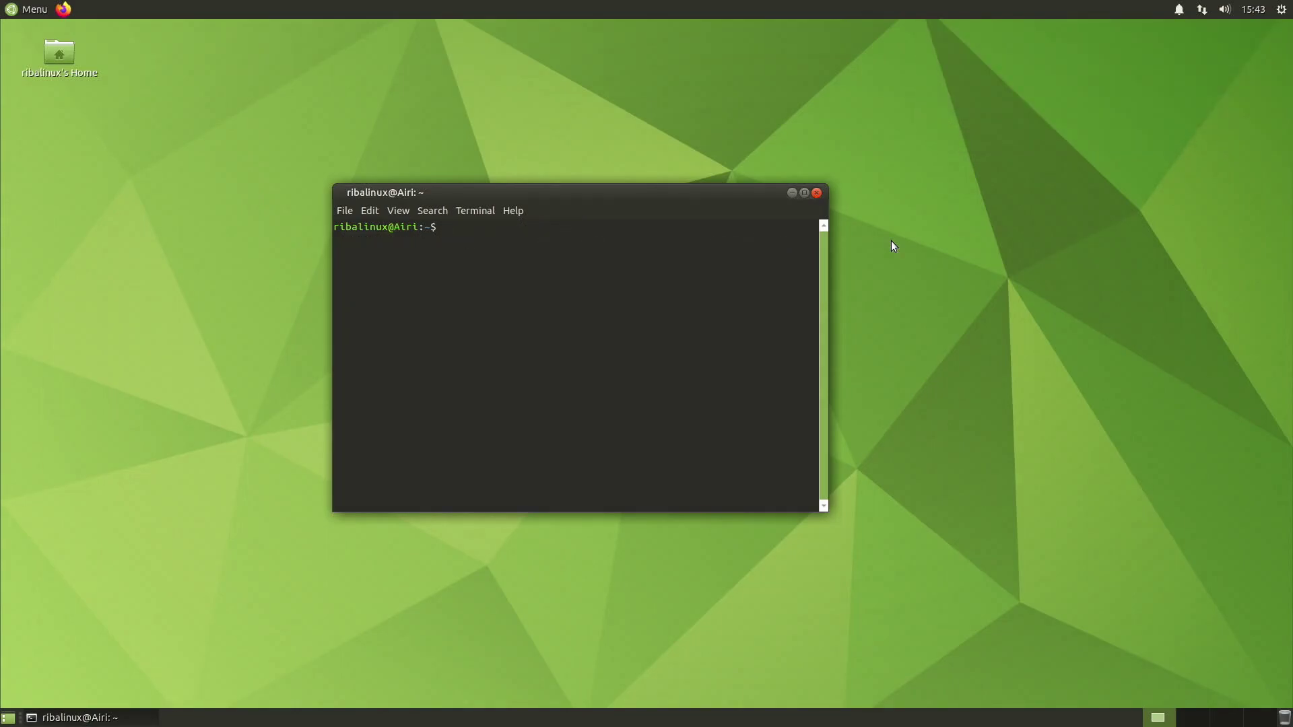
text(name -a)
key(Return)
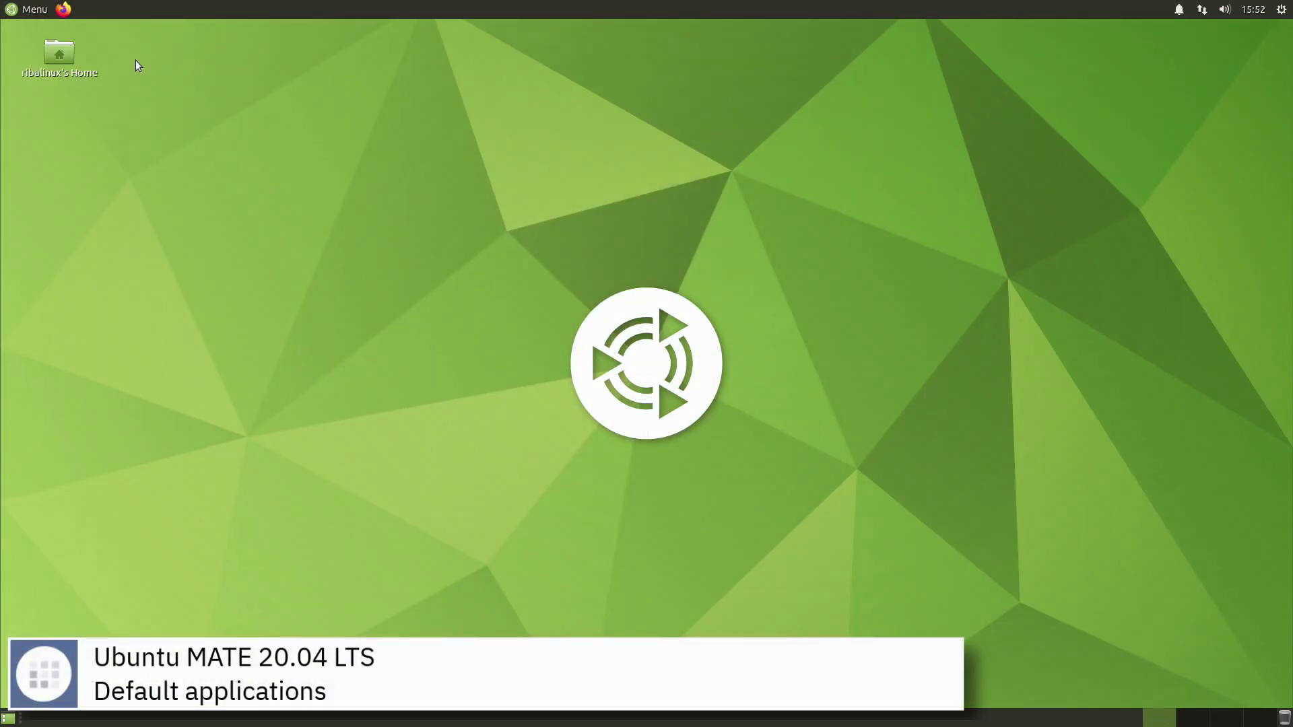
Launch MATE Calculator from the Accessories applications, and close it after viewing its window
click(30, 9)
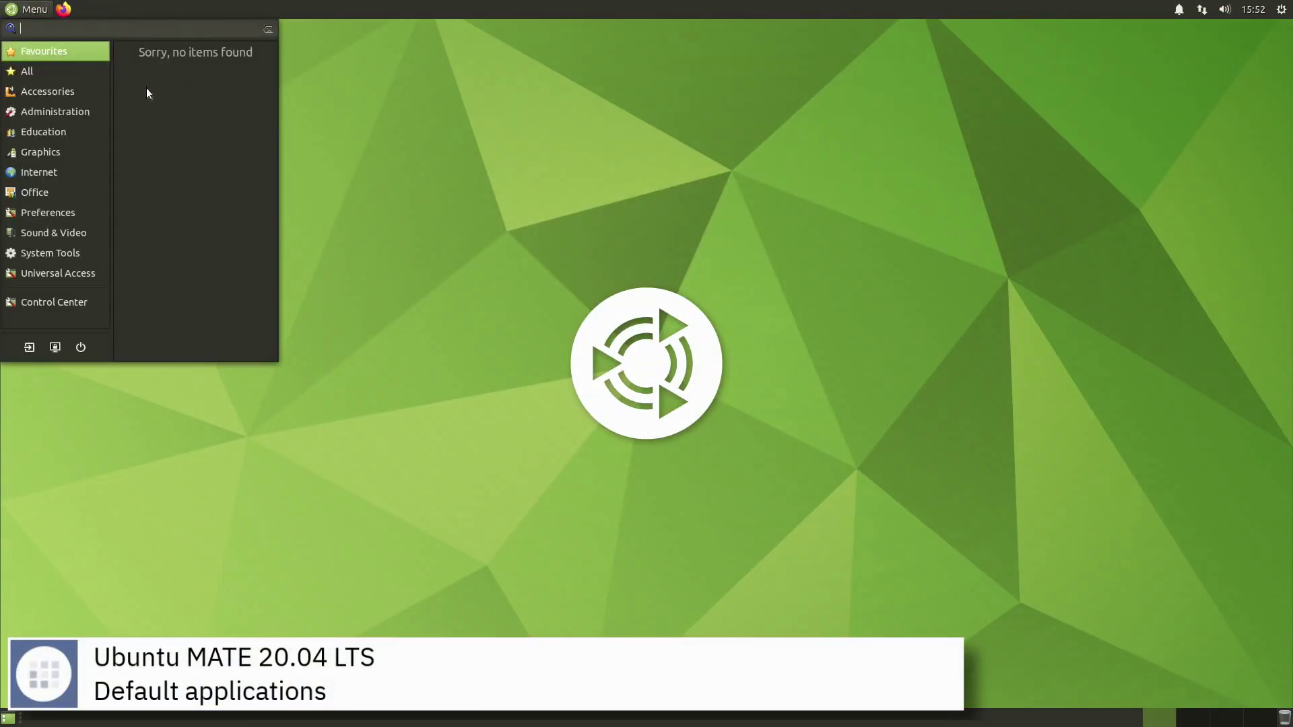
mouse_move(98, 90)
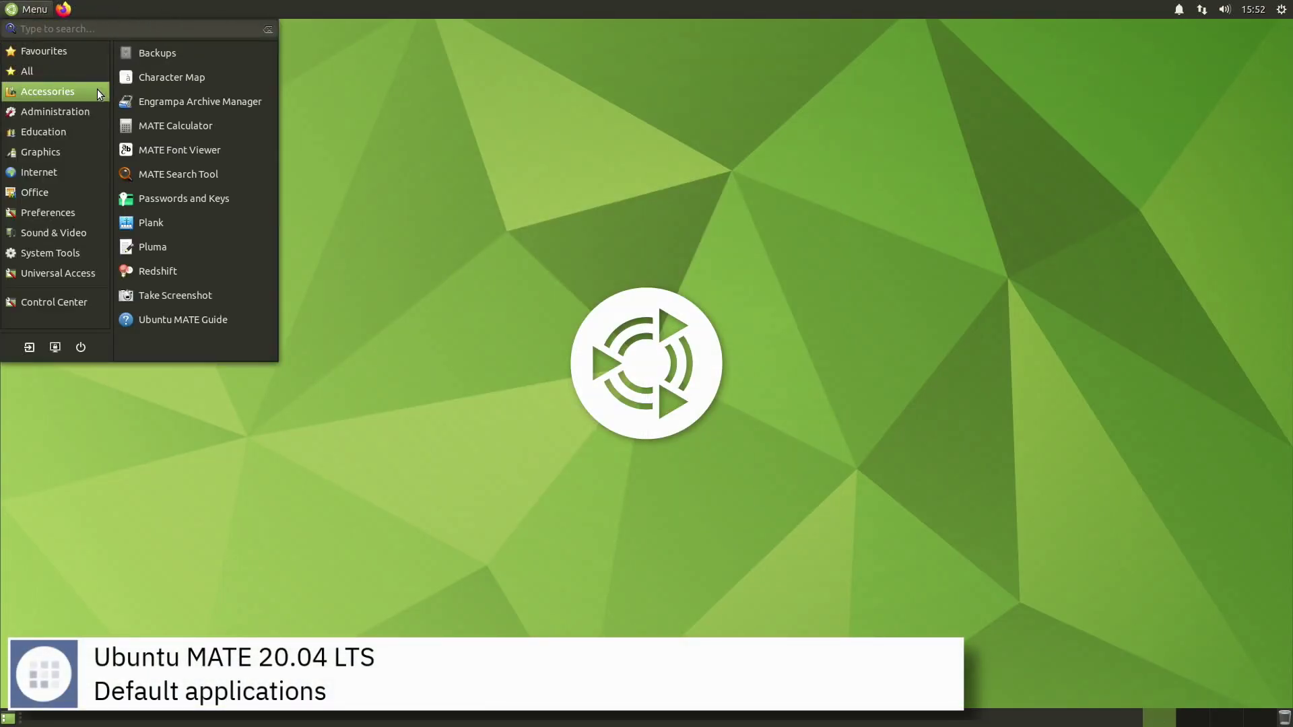
click(194, 125)
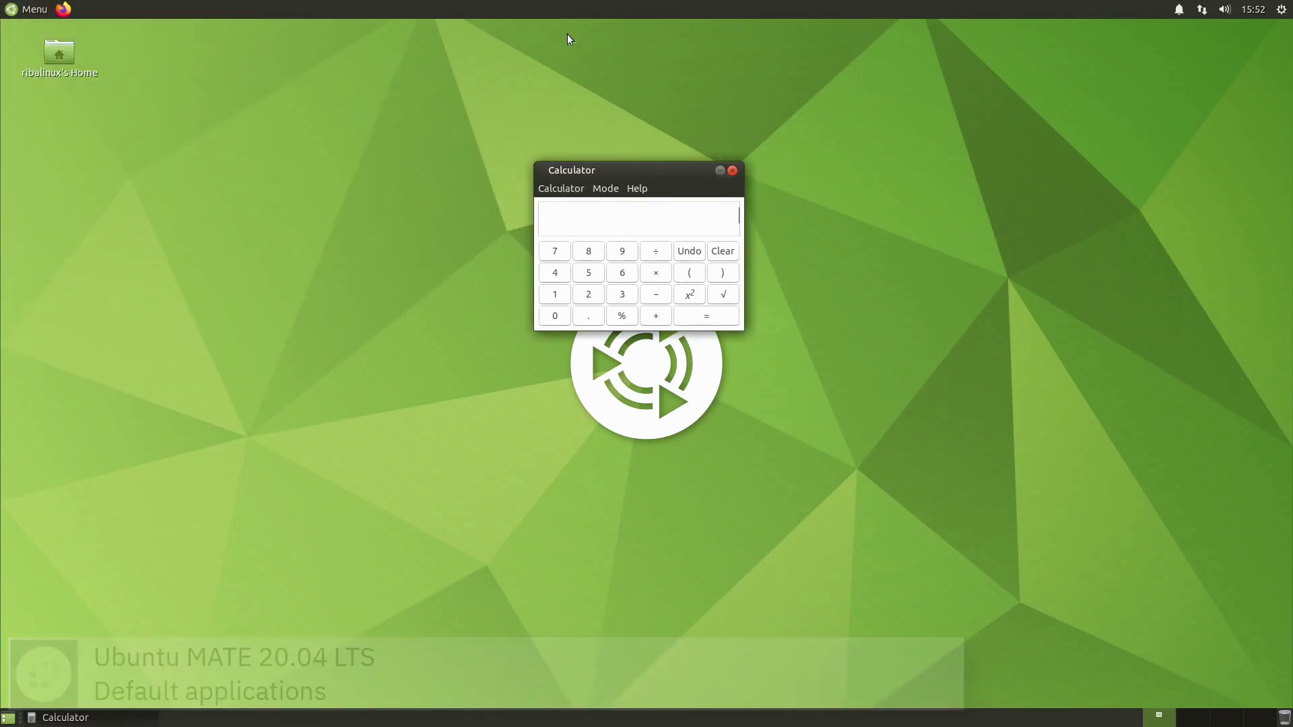
click(732, 171)
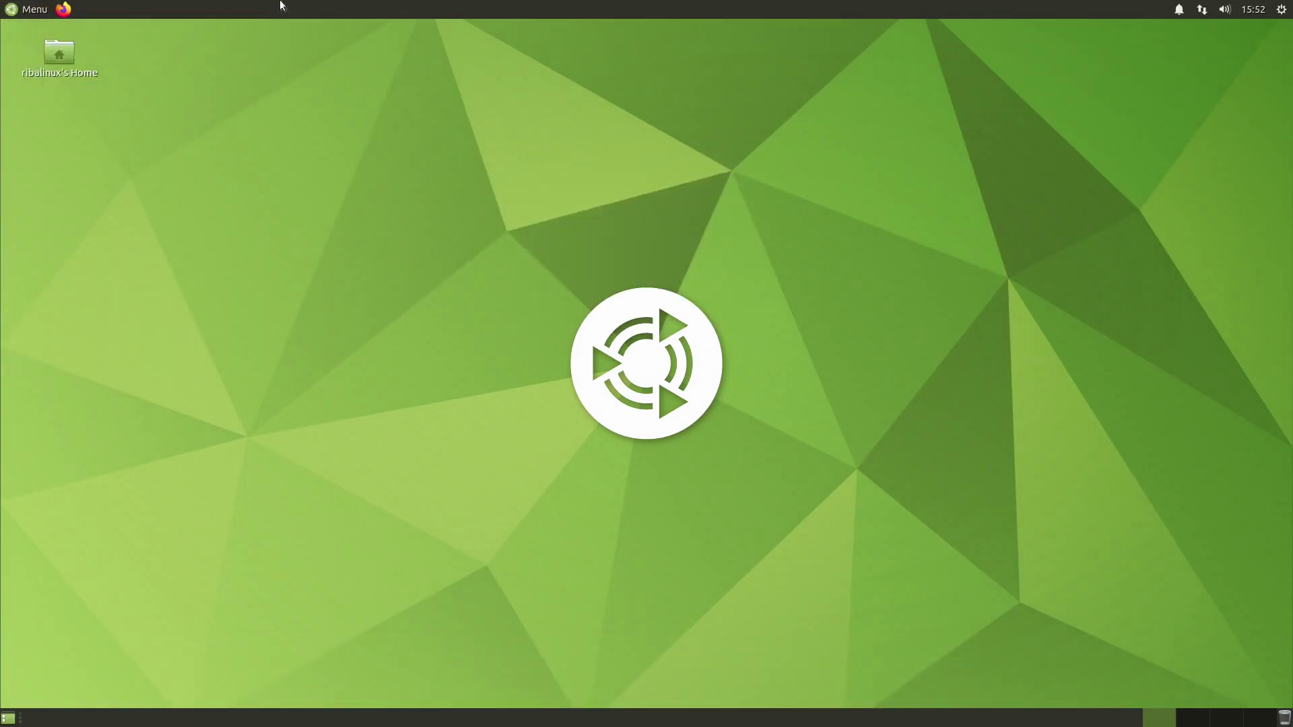
Launch Software Boutique, view its Internet software category, and close it
click(37, 8)
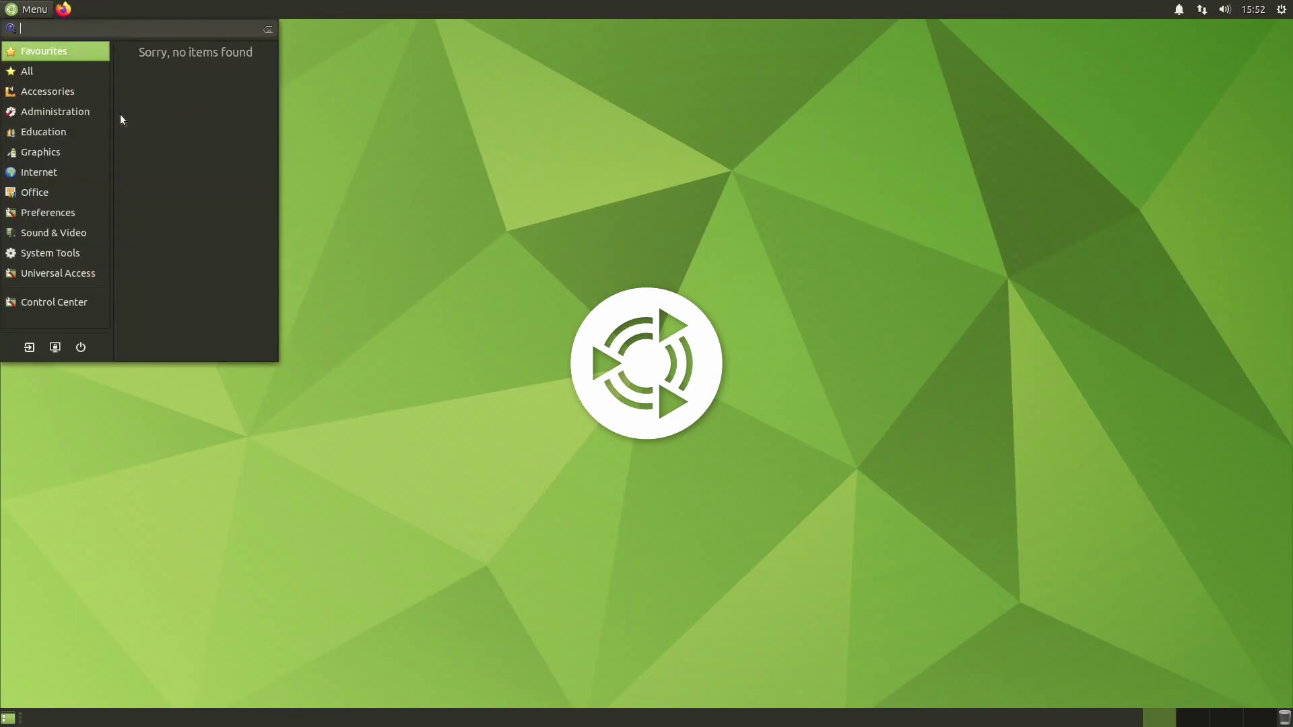
click(187, 123)
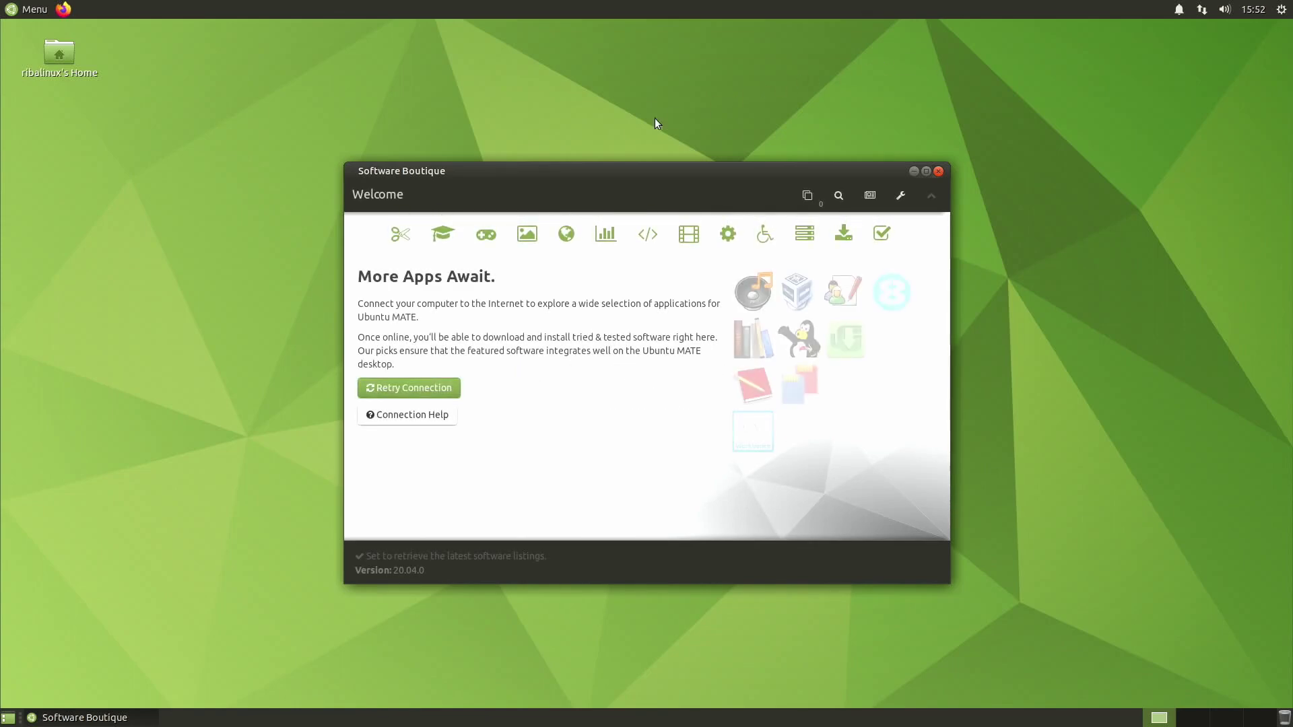
click(566, 233)
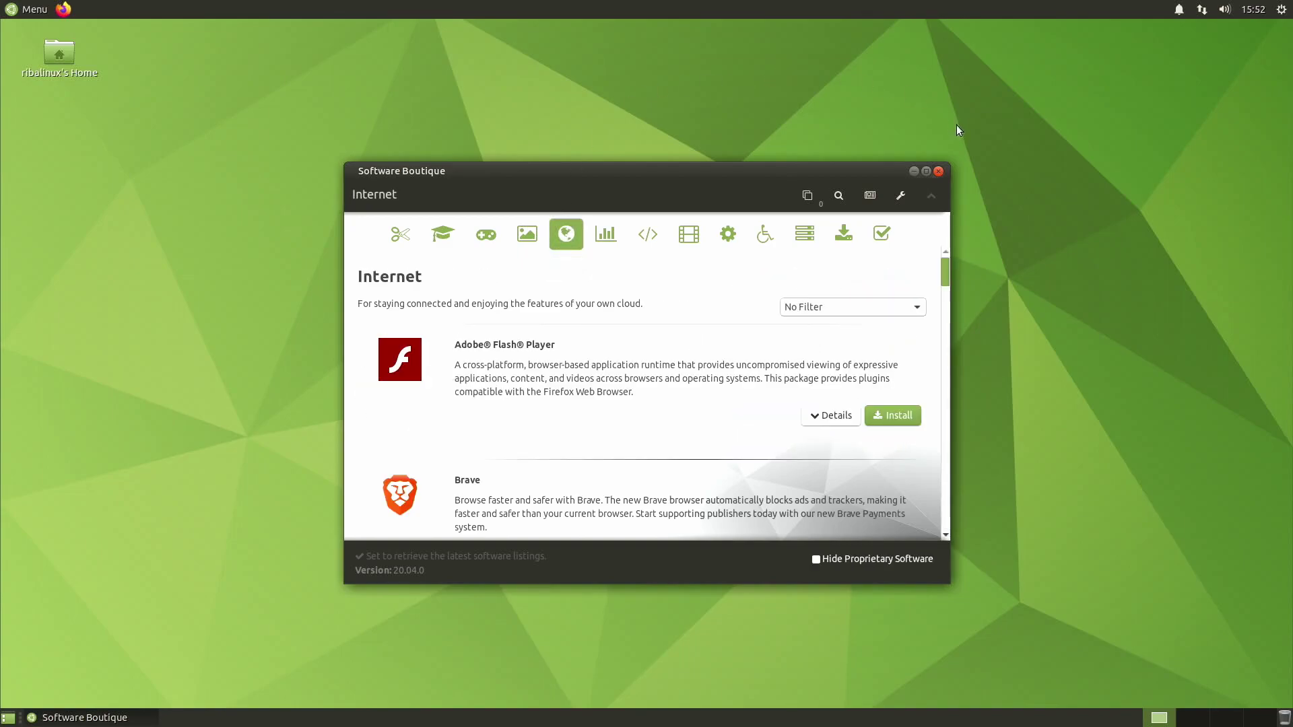
click(939, 171)
Launch the Shotwell photo manager from the Graphics applications, and close it after viewing its window
click(24, 9)
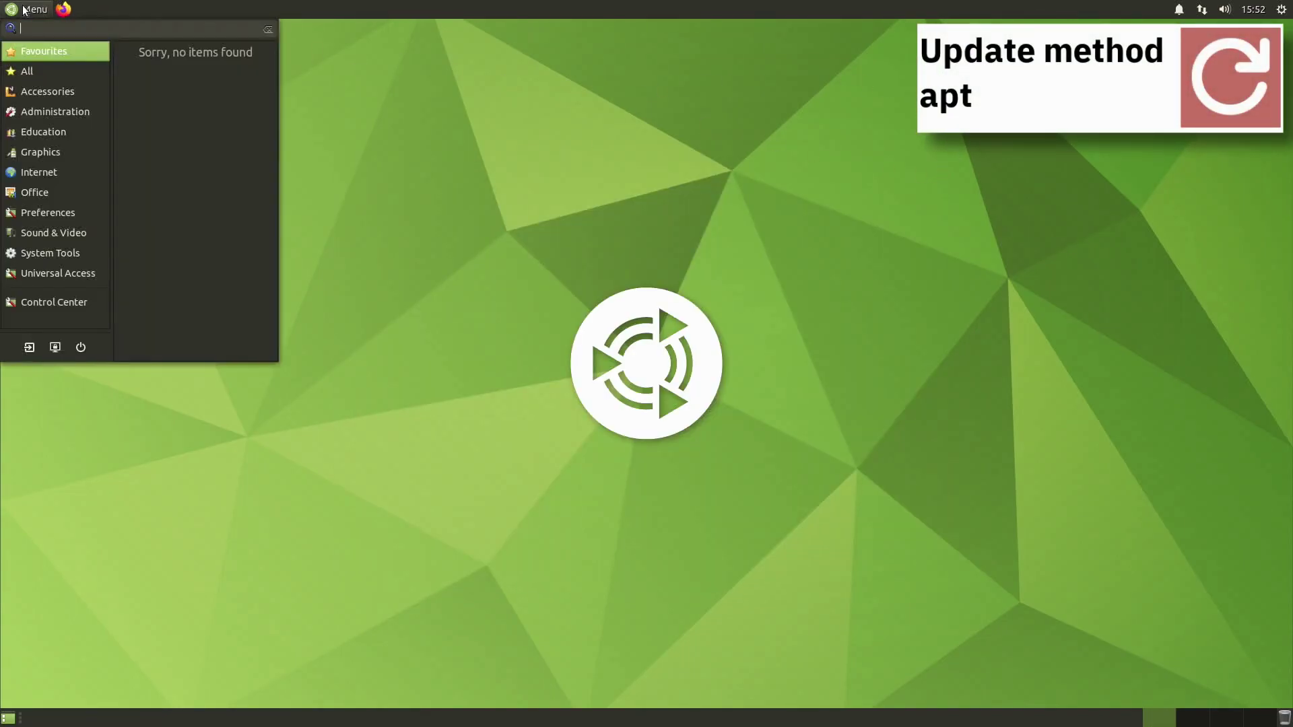
click(95, 133)
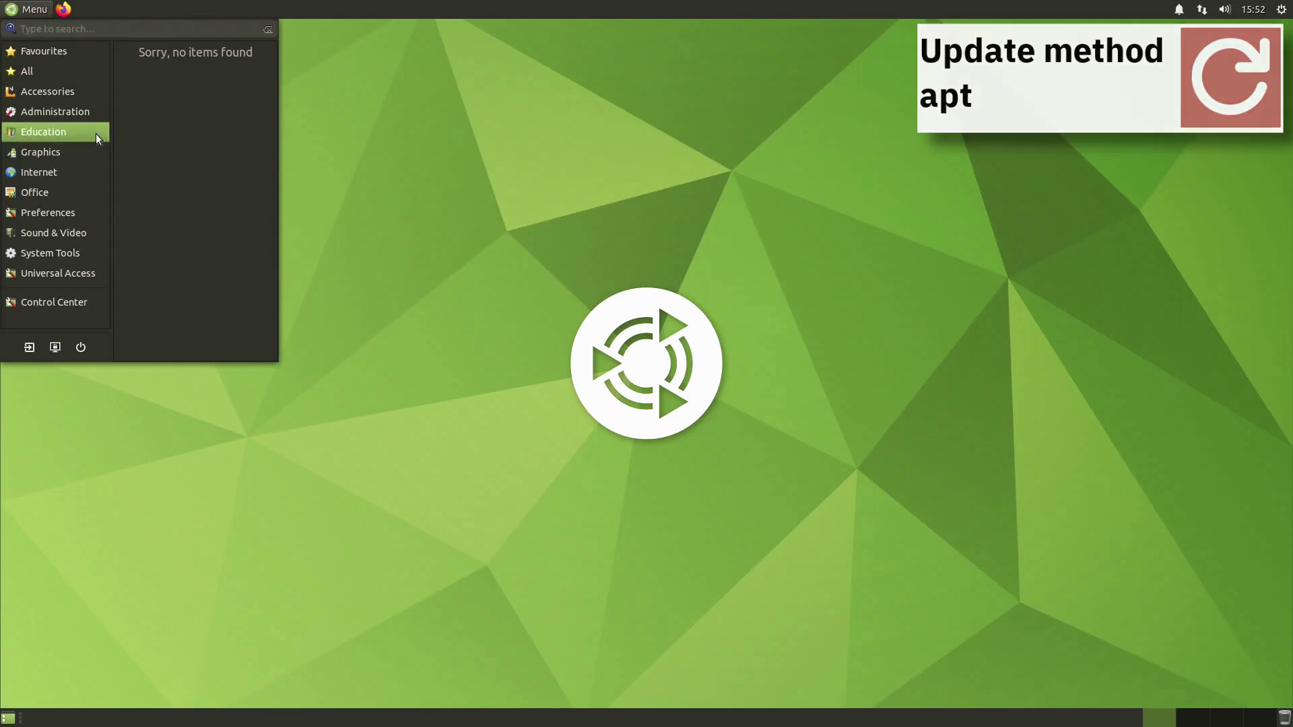
click(91, 152)
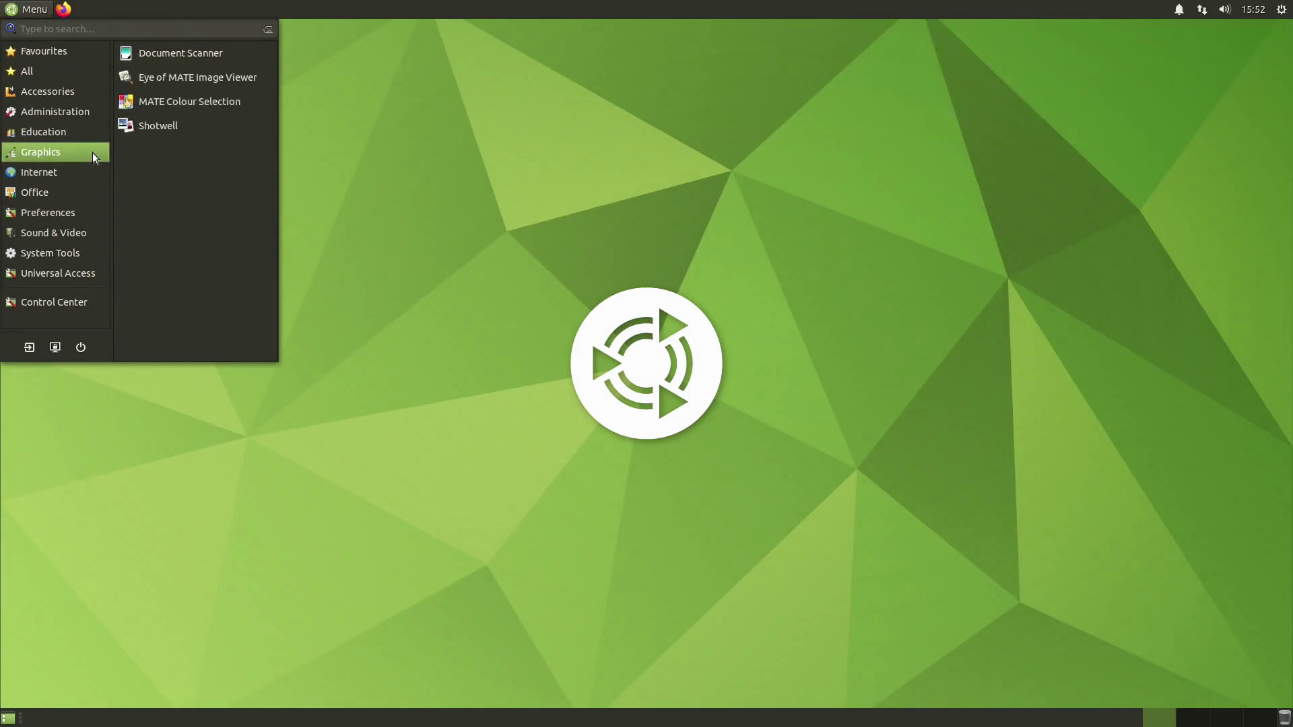
click(185, 126)
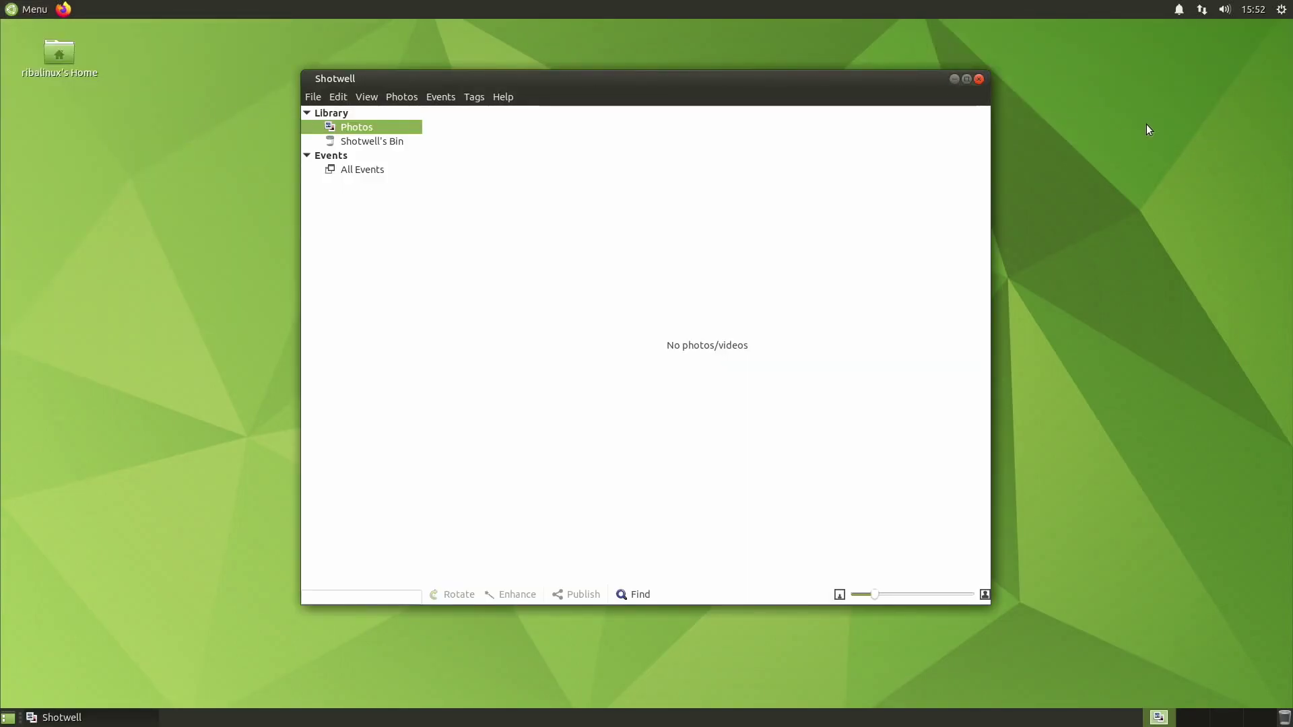
click(978, 79)
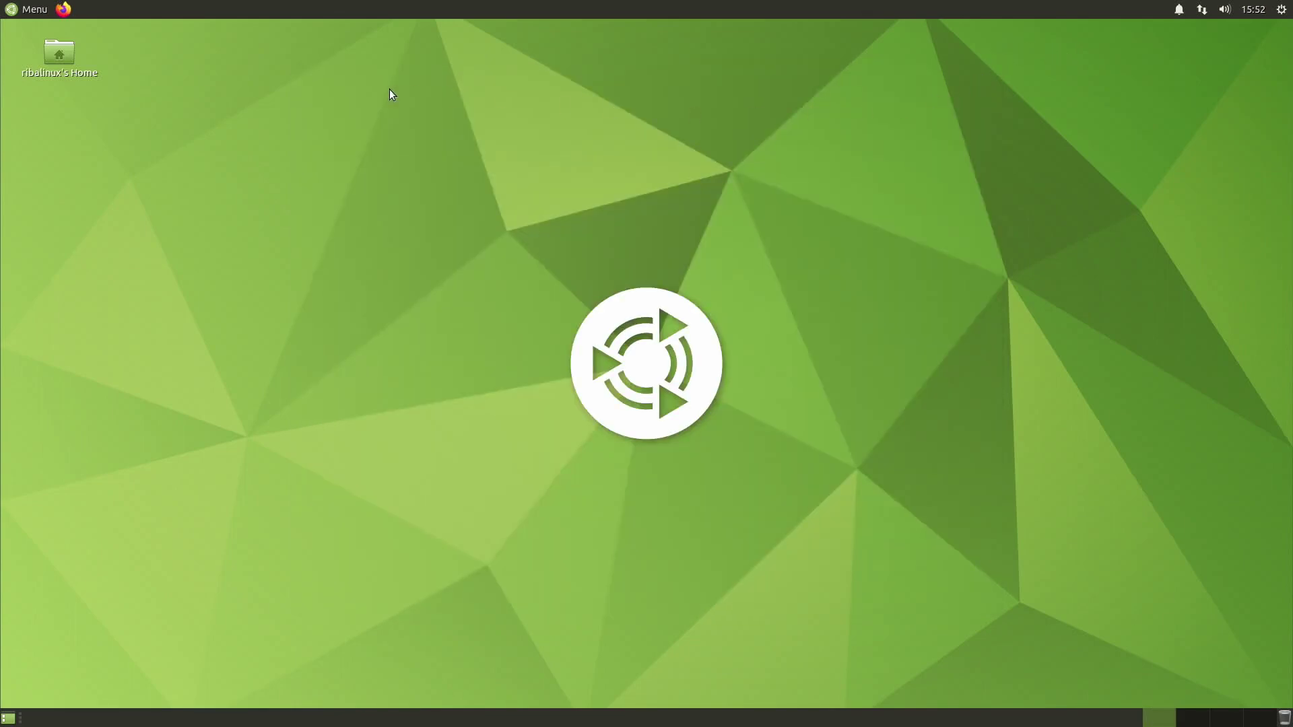
Launch Firefox Web Browser from the Internet applications, view its start page, and close it
click(25, 9)
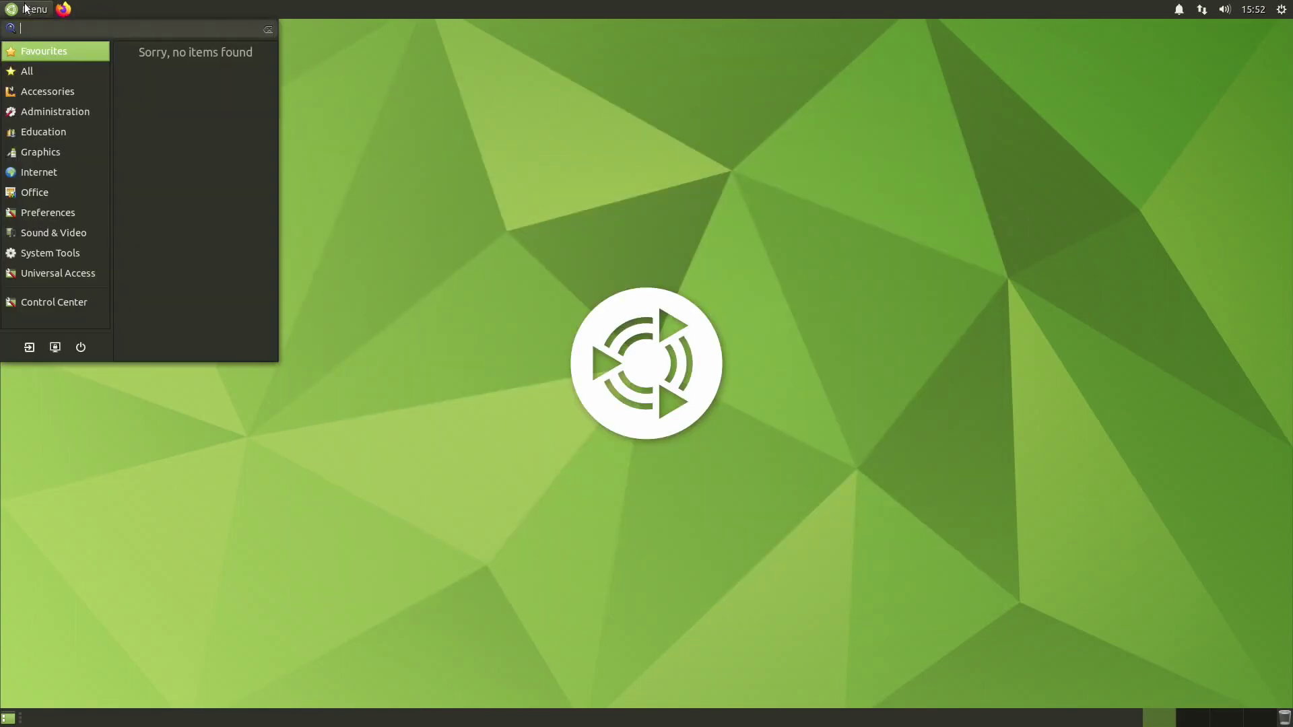
mouse_move(101, 171)
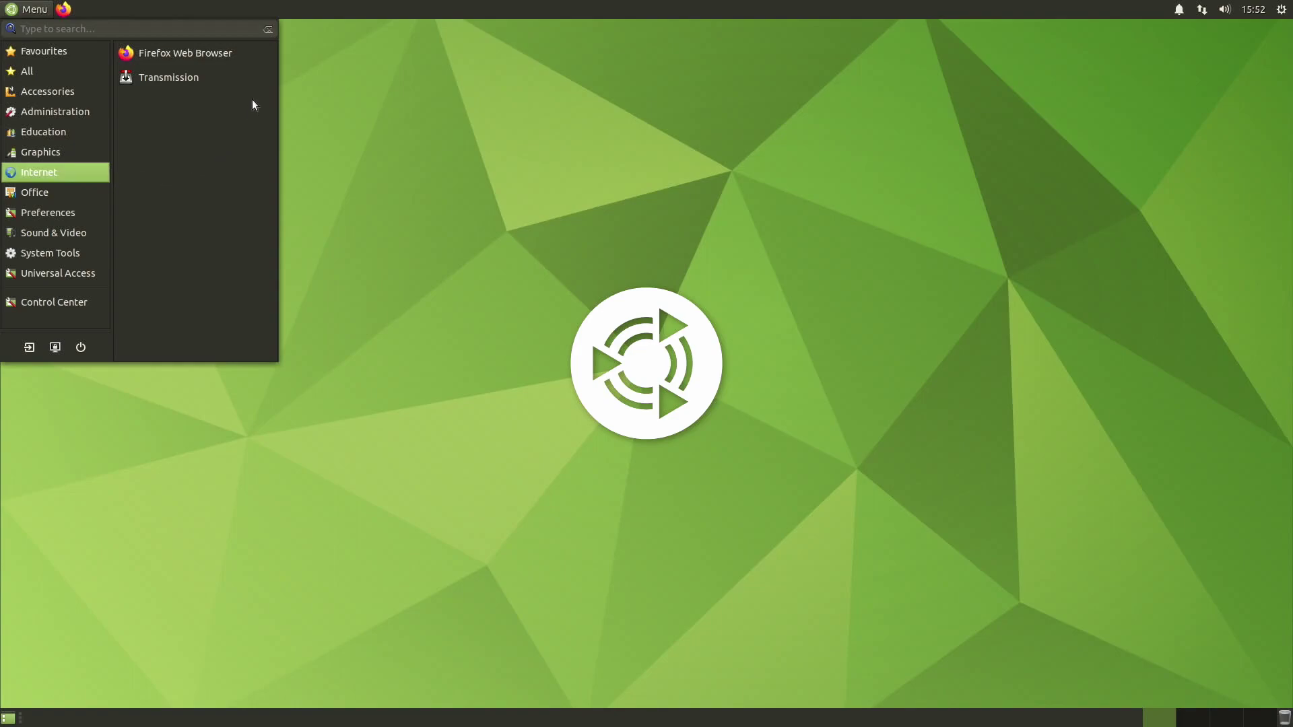
click(252, 55)
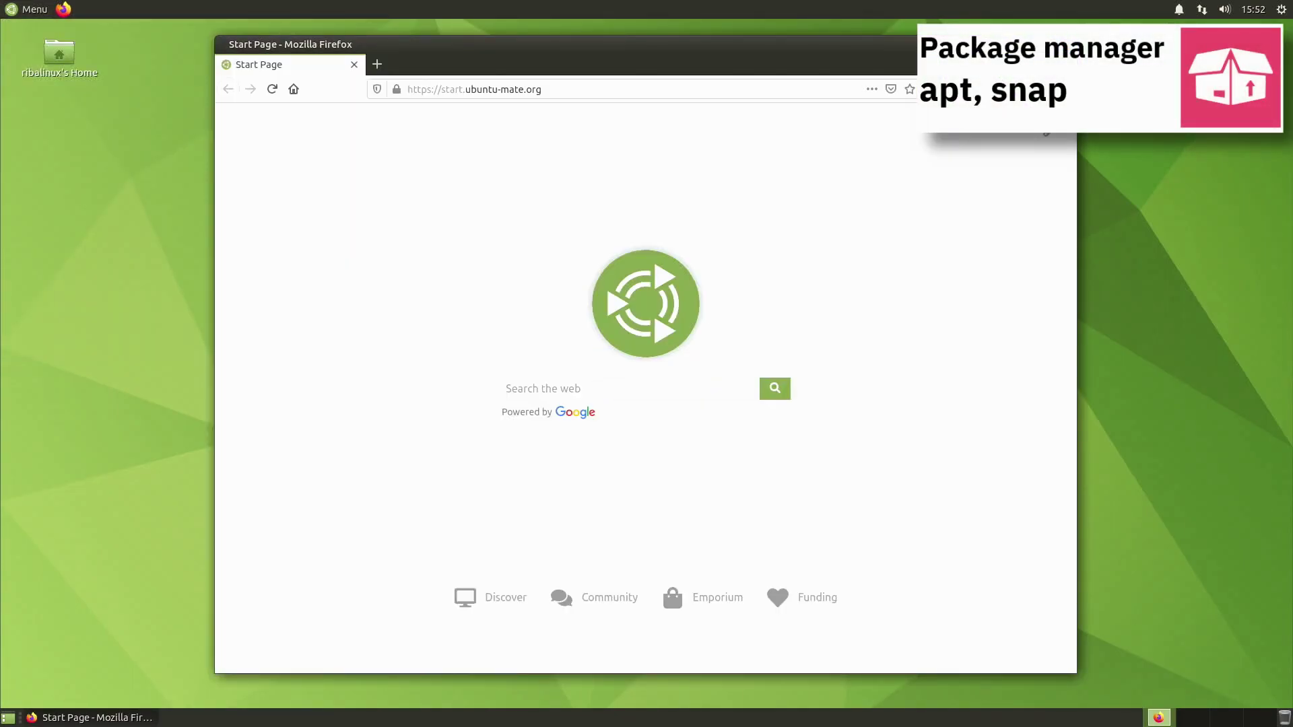
key(alt+F4)
Launch LibreOffice Writer from the Office applications, and close it after viewing the blank document
click(24, 7)
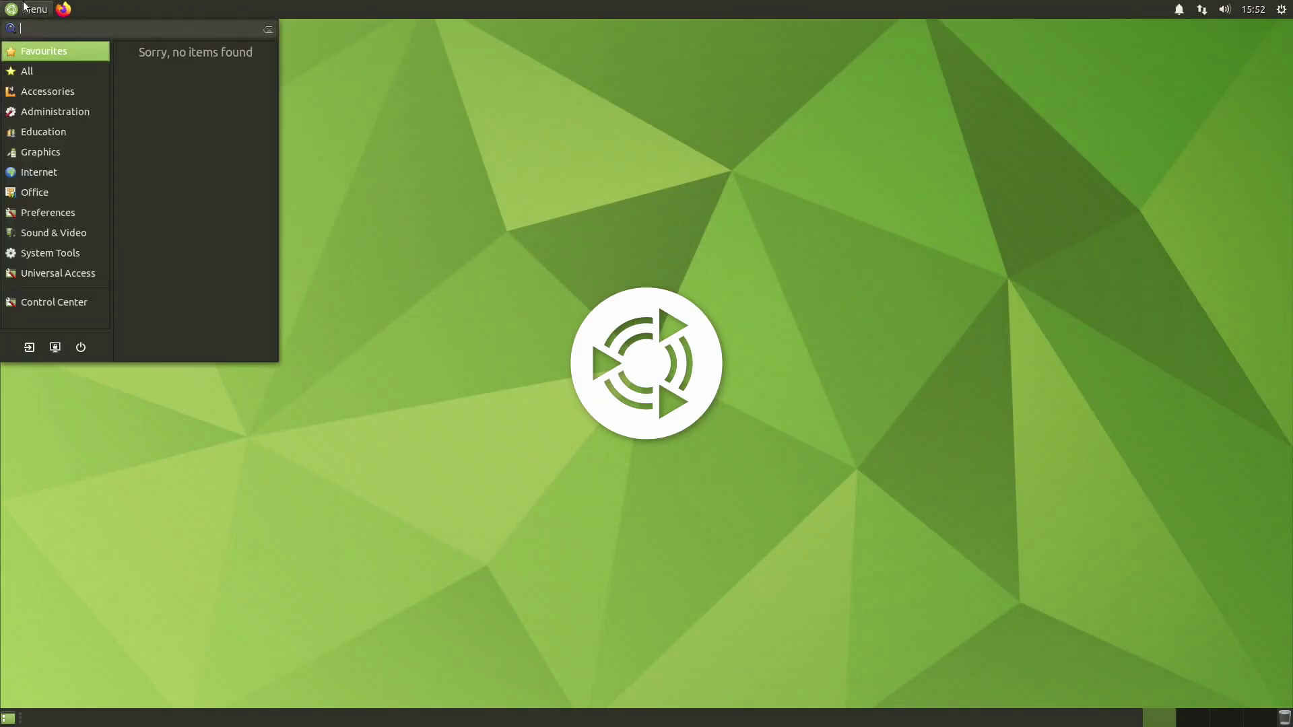
mouse_move(93, 192)
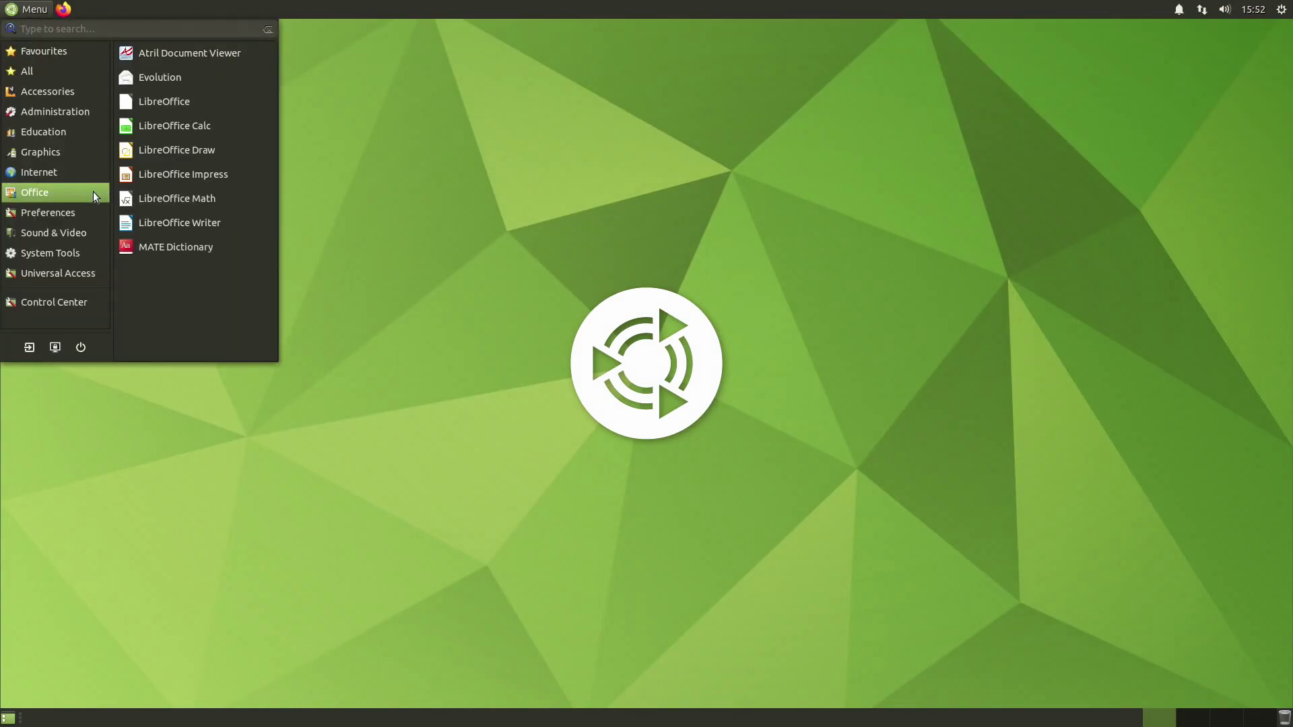
click(210, 222)
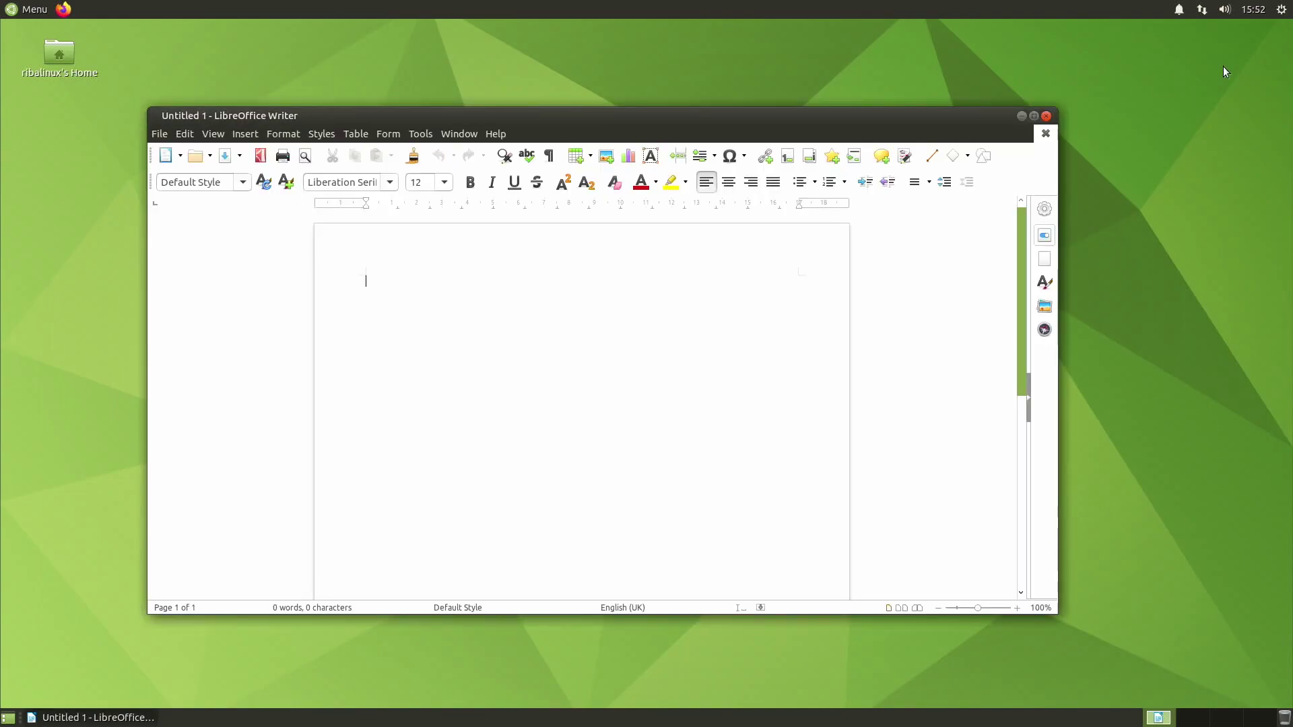
click(1045, 116)
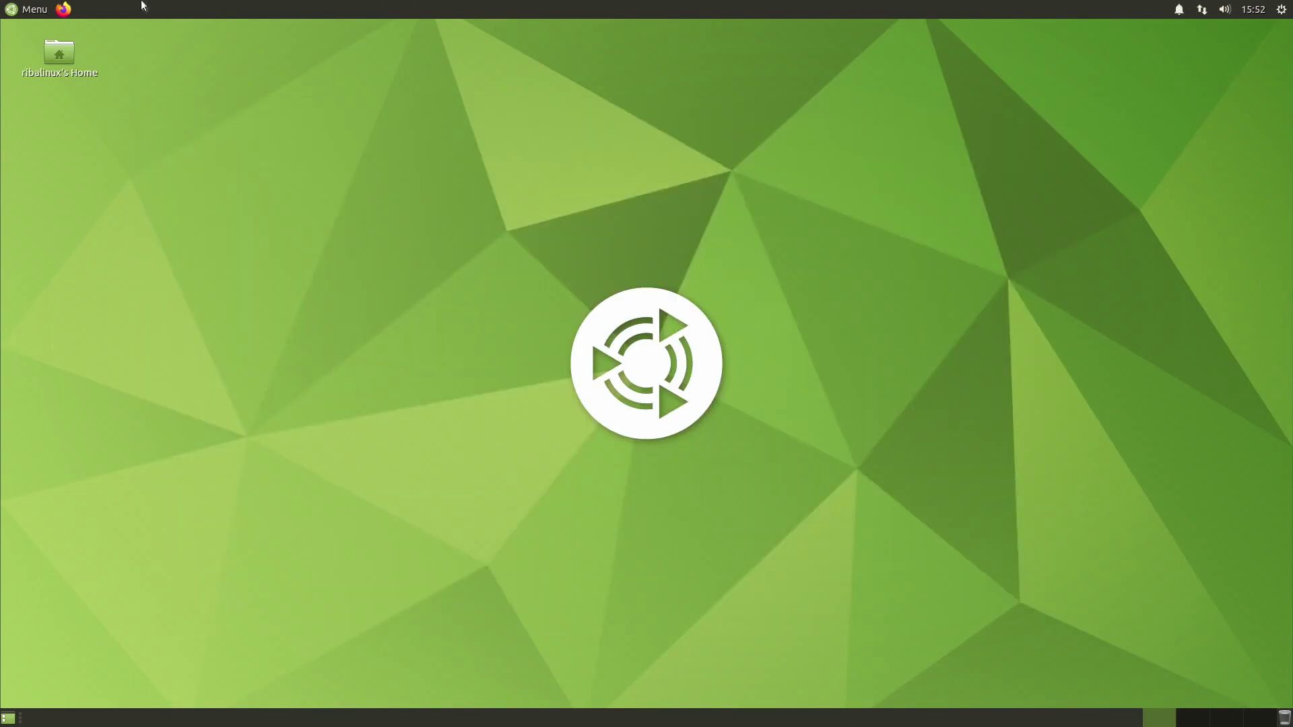
Launch Firewall Configuration from the Preferences applications, authenticating with the account password, and close it after viewing its settings
click(30, 9)
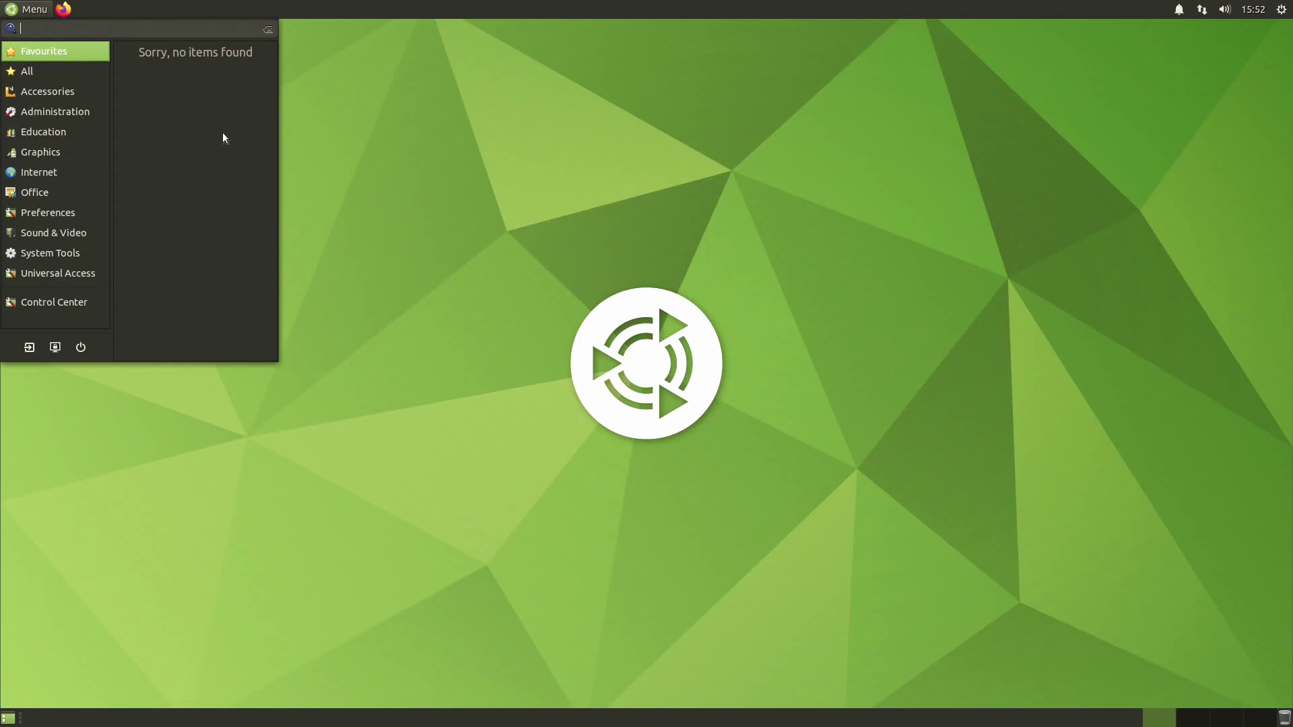
click(87, 212)
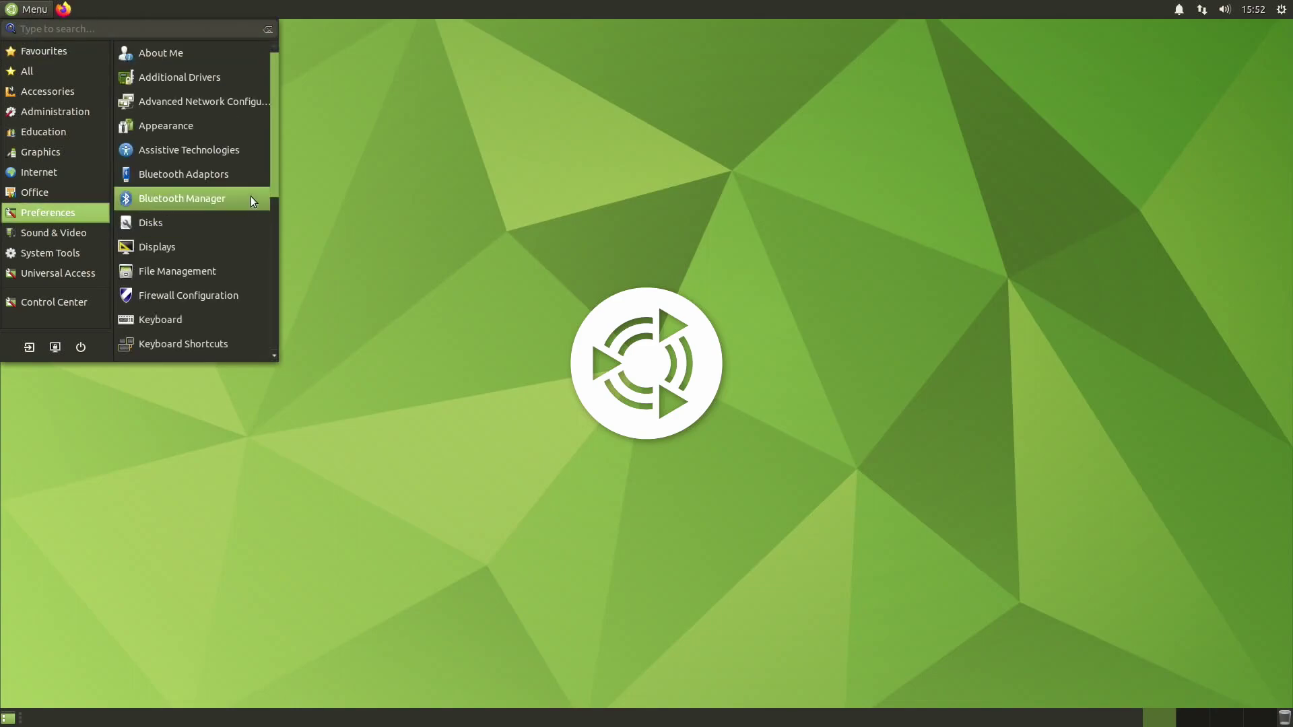
scroll(272, 175, down, 7)
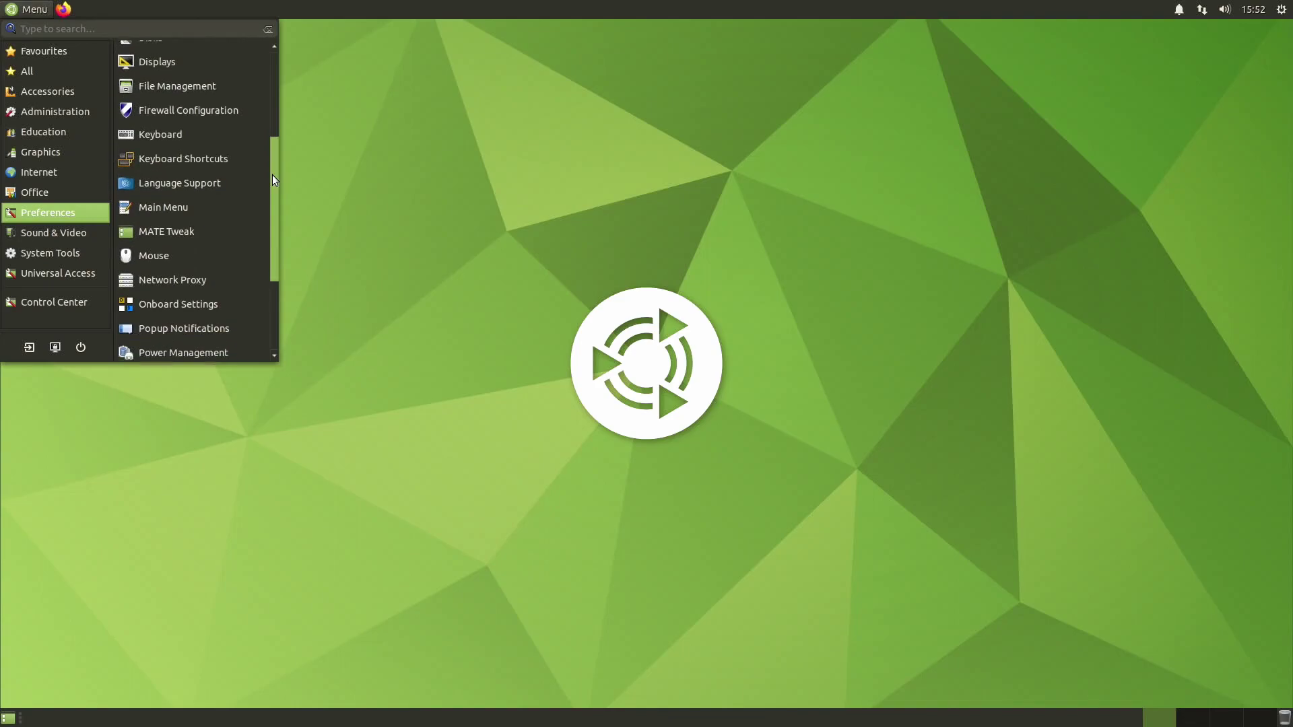
scroll(272, 175, down, 3)
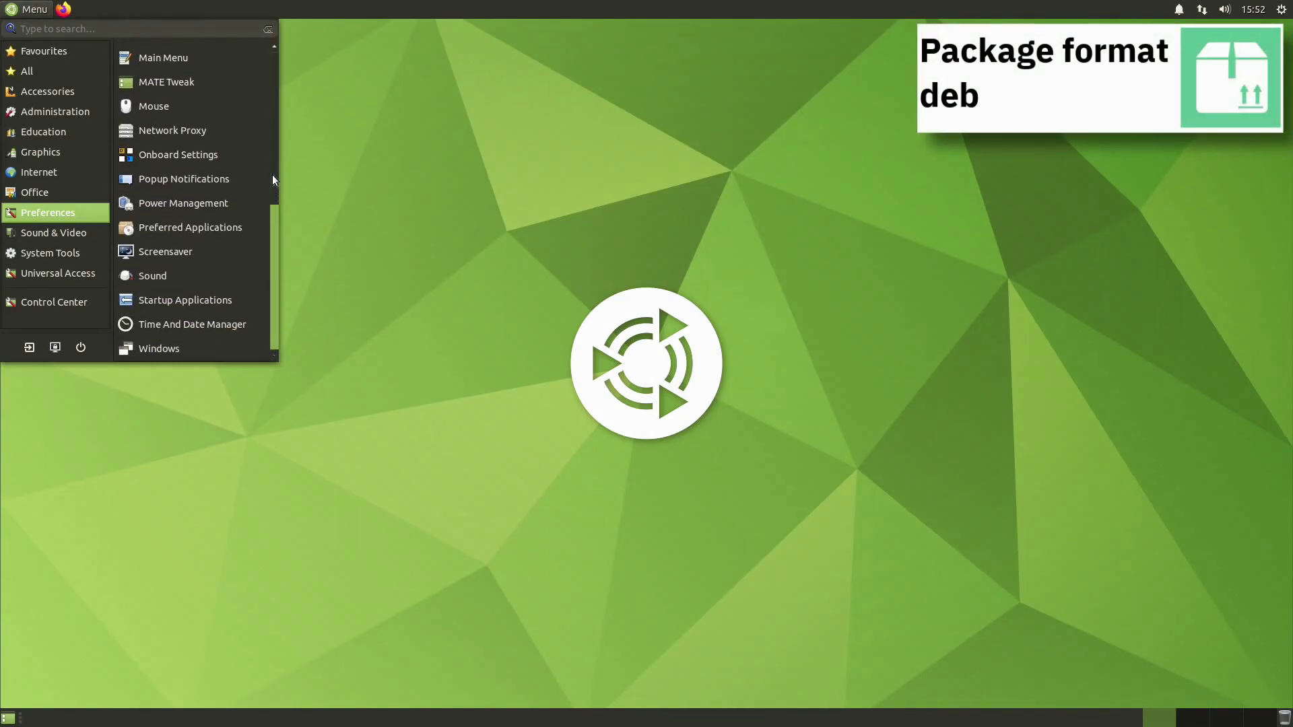
scroll(272, 175, up, 1)
scroll(272, 175, up, 5)
click(253, 173)
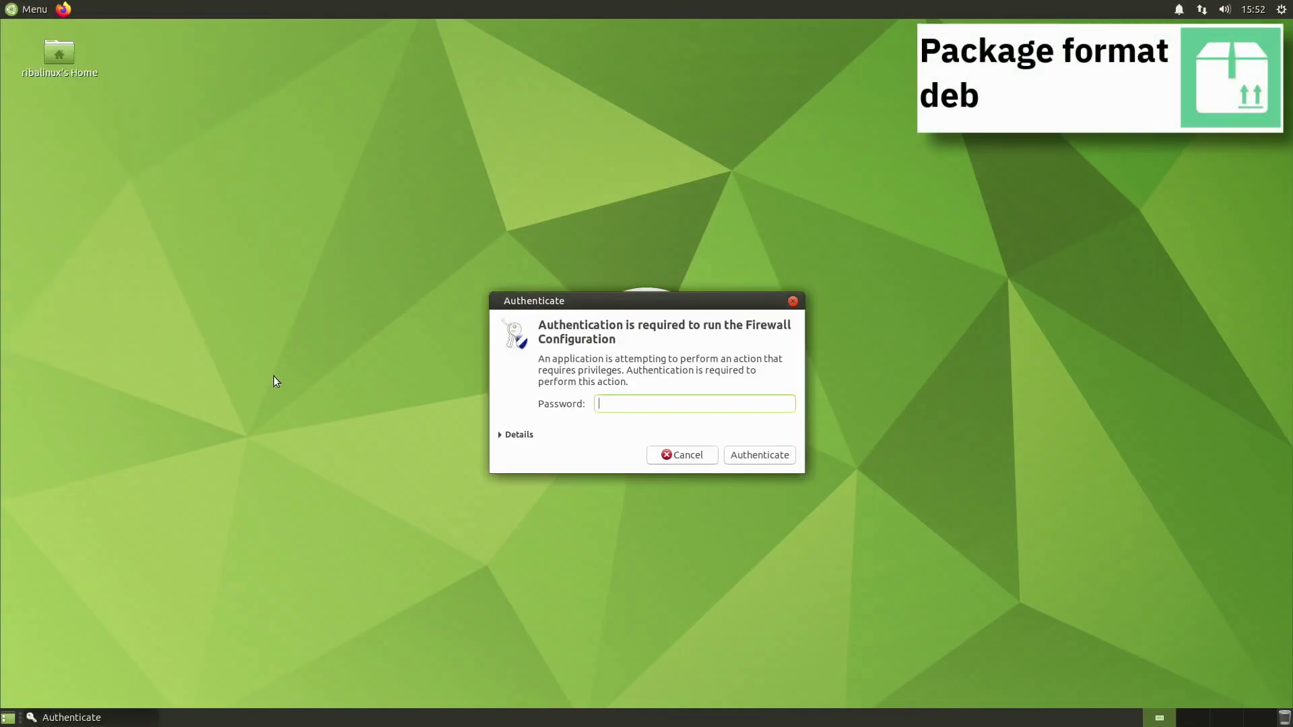
text(•••••)
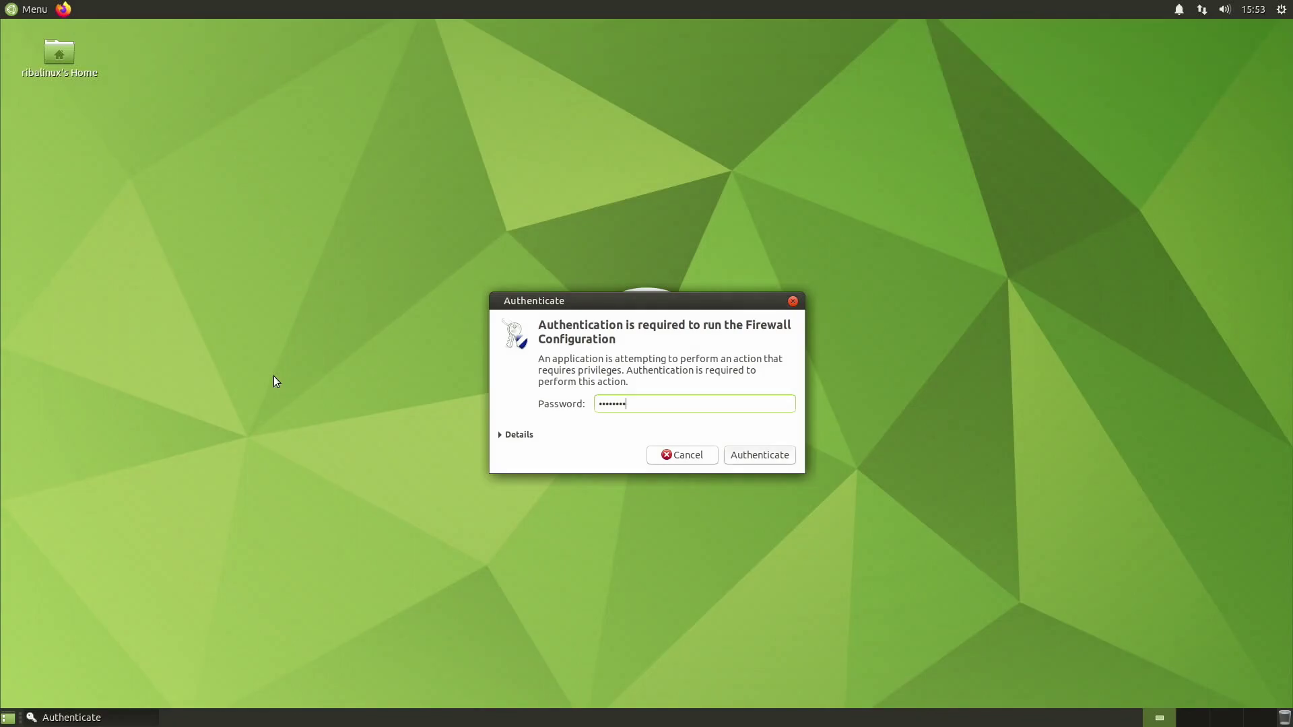
key(Return)
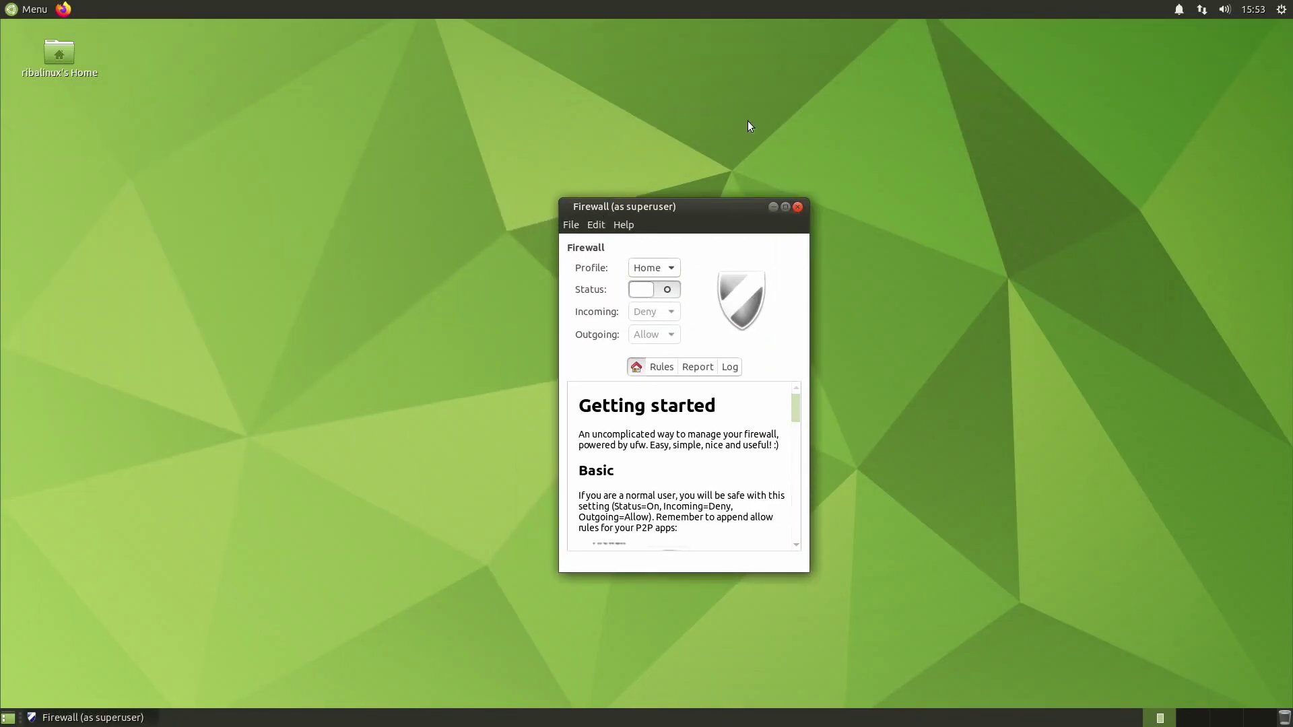
click(798, 206)
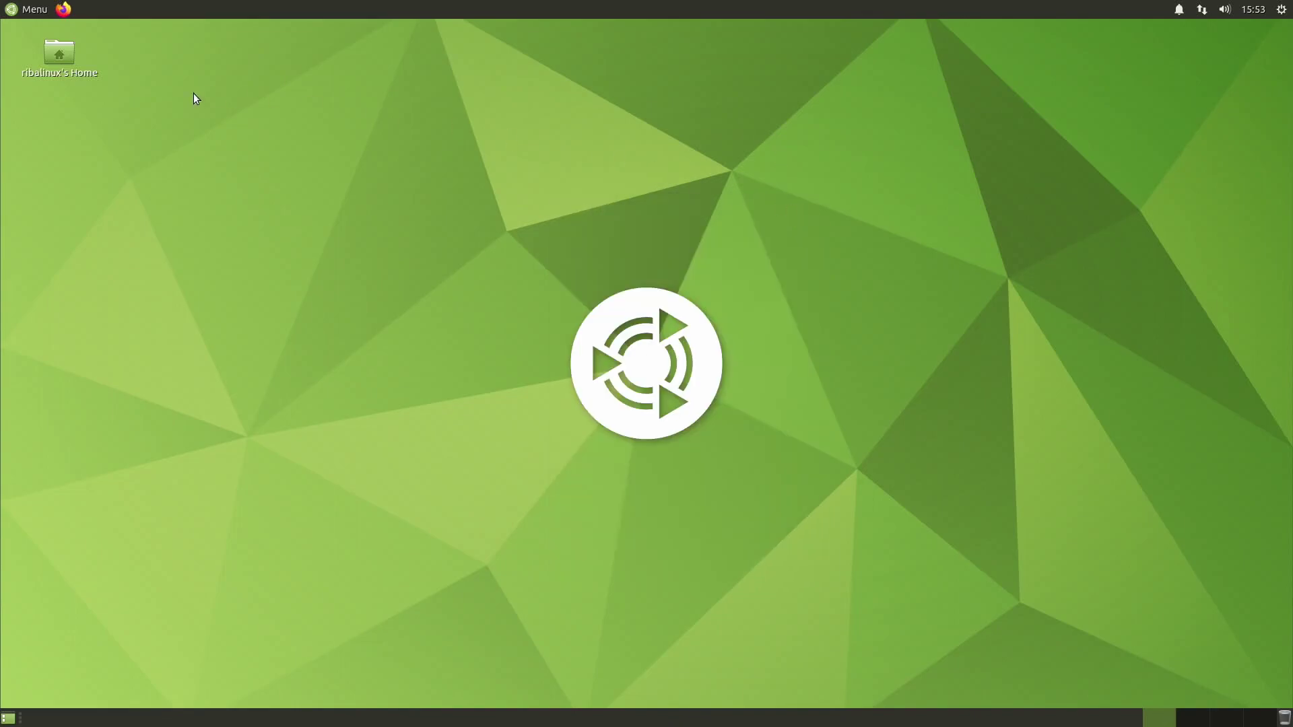
Launch the Celluloid media player from the Sound & Video applications, move its window toward the desktop's centre, and close it
click(31, 9)
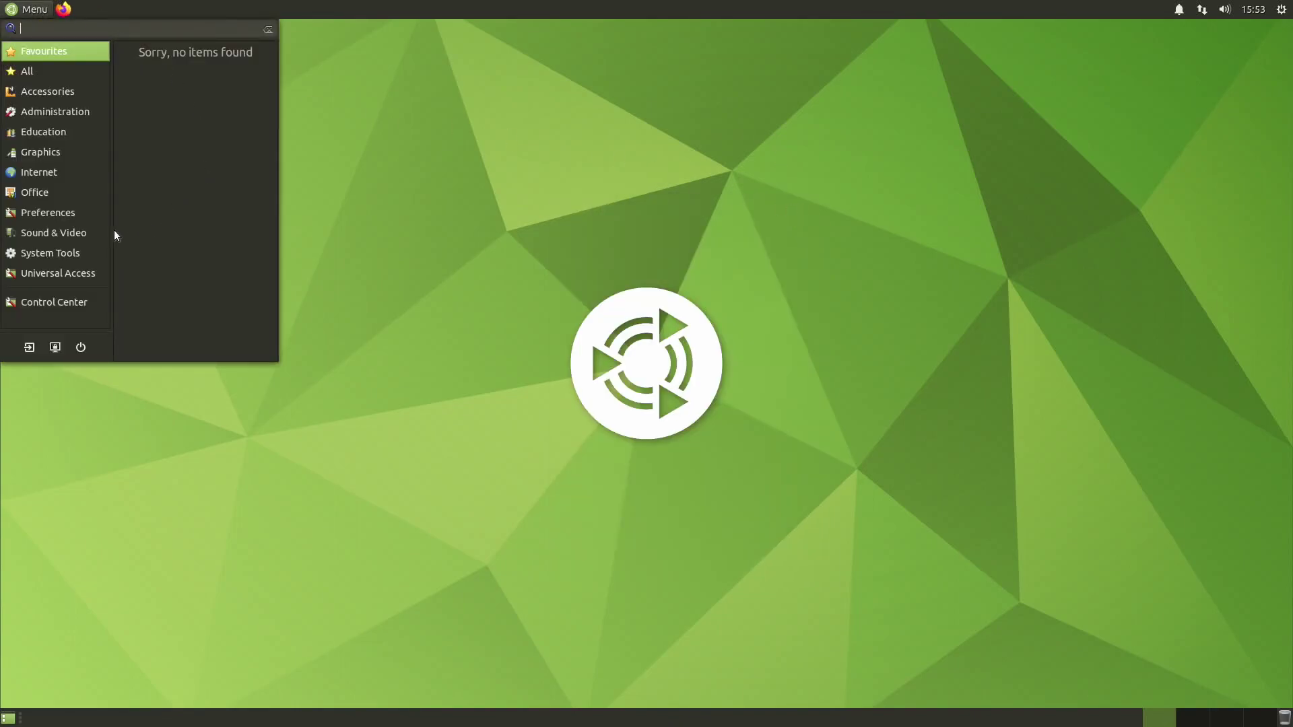
click(90, 232)
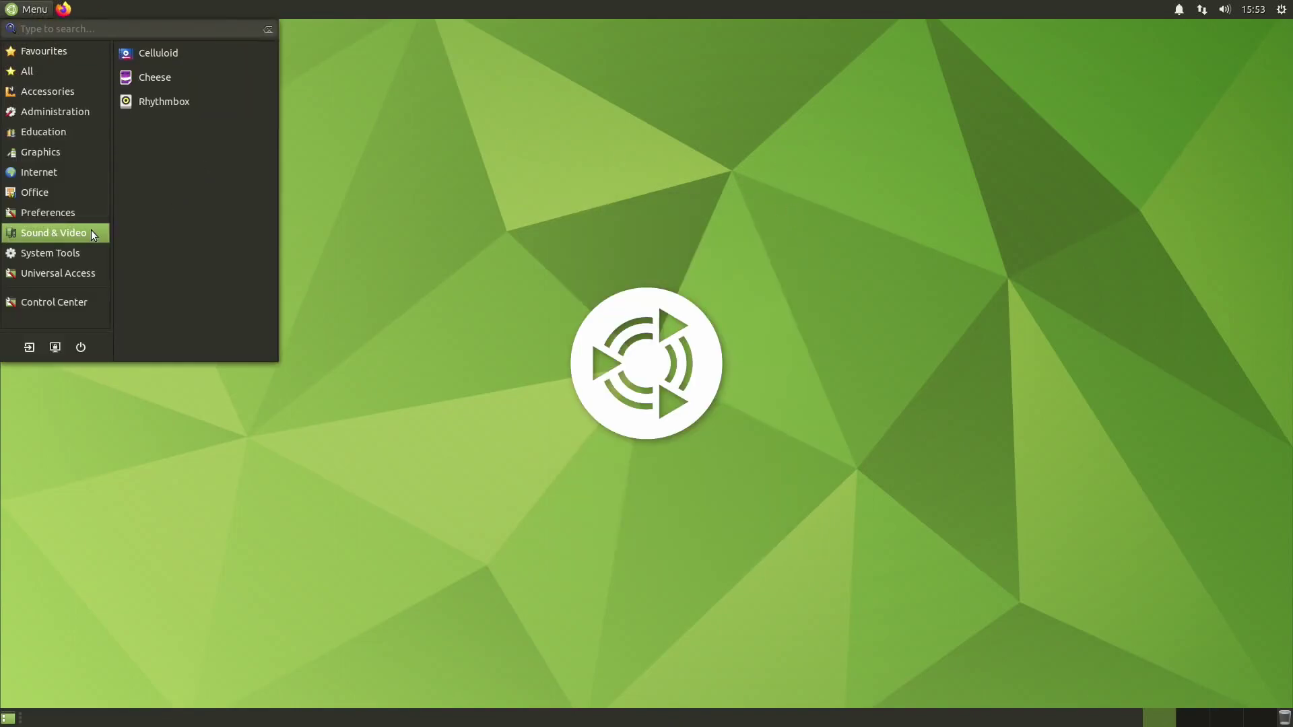
click(215, 55)
drag(351, 29, 675, 150)
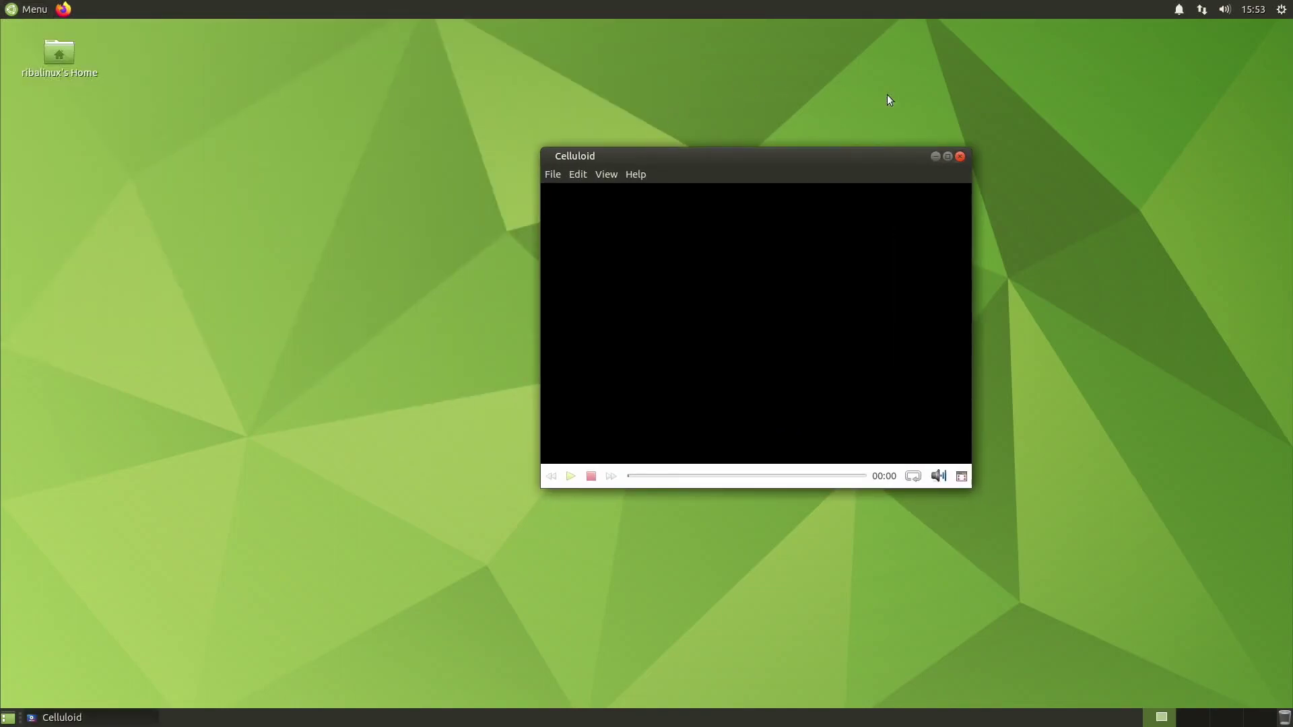
click(960, 156)
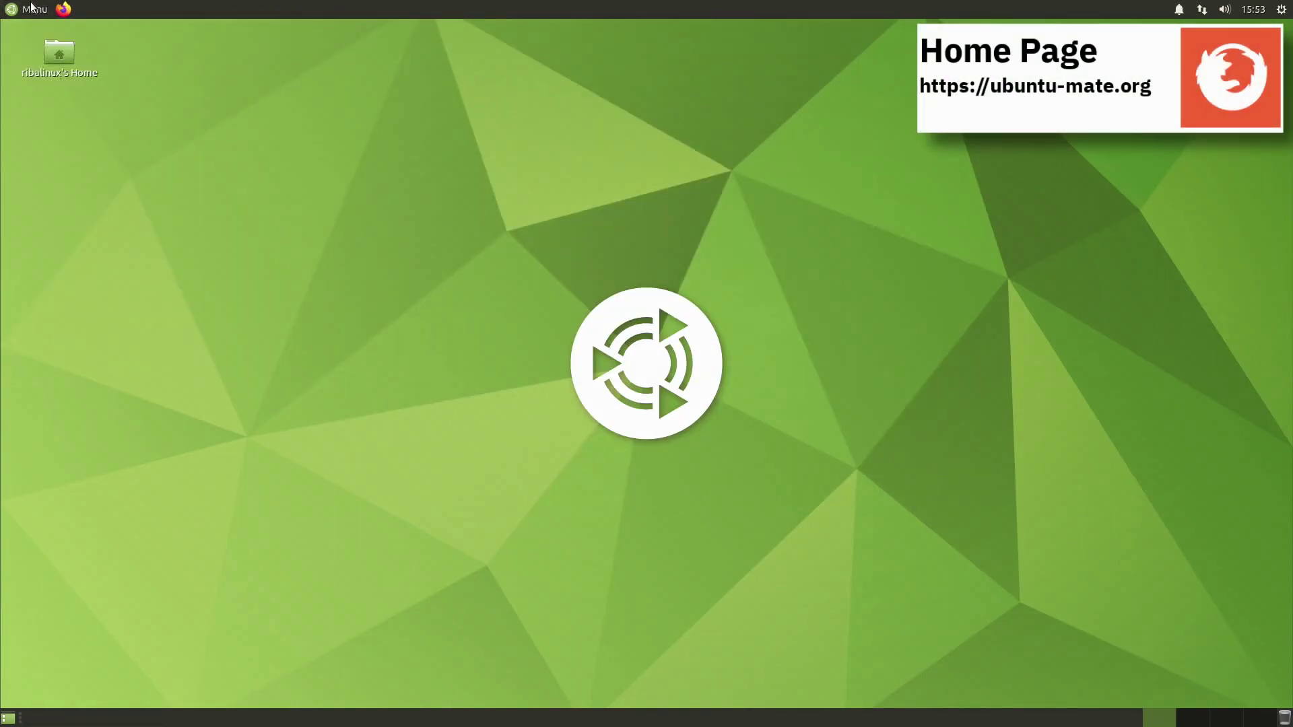
Launch the Firmware application from the System Tools category, and close it without enabling LVFS
click(32, 8)
click(92, 255)
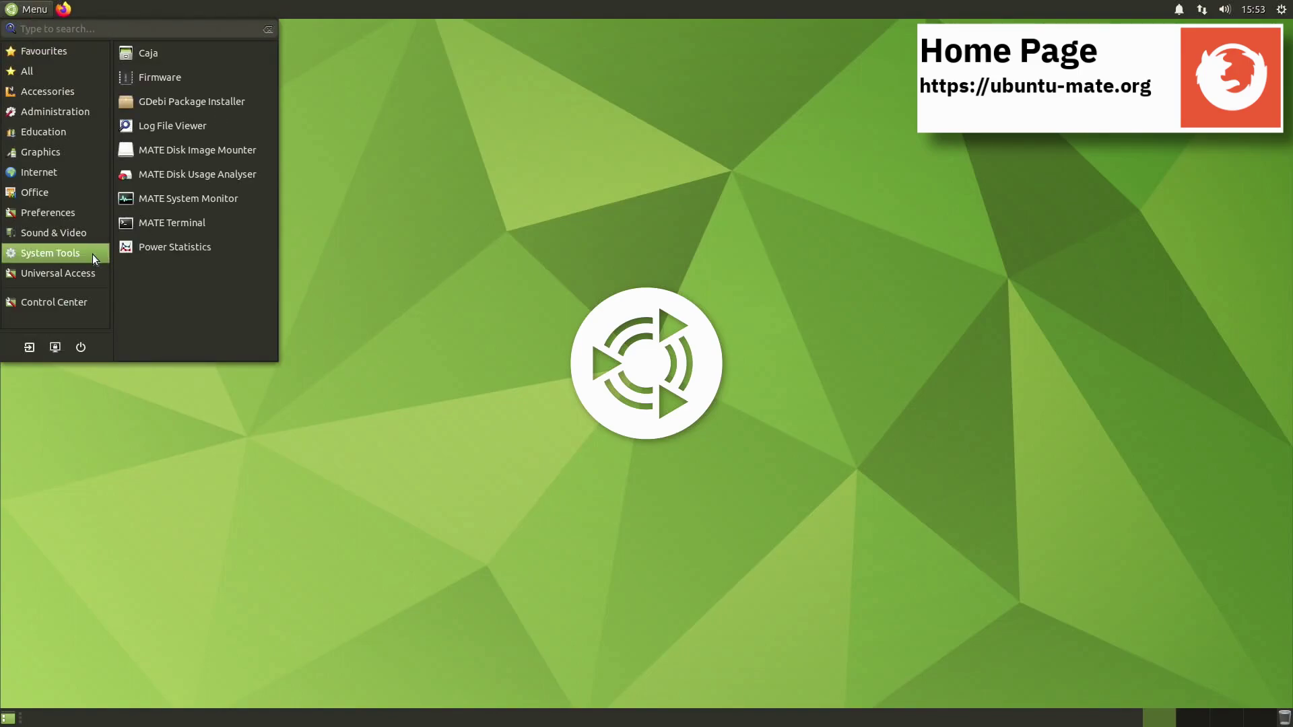
click(210, 84)
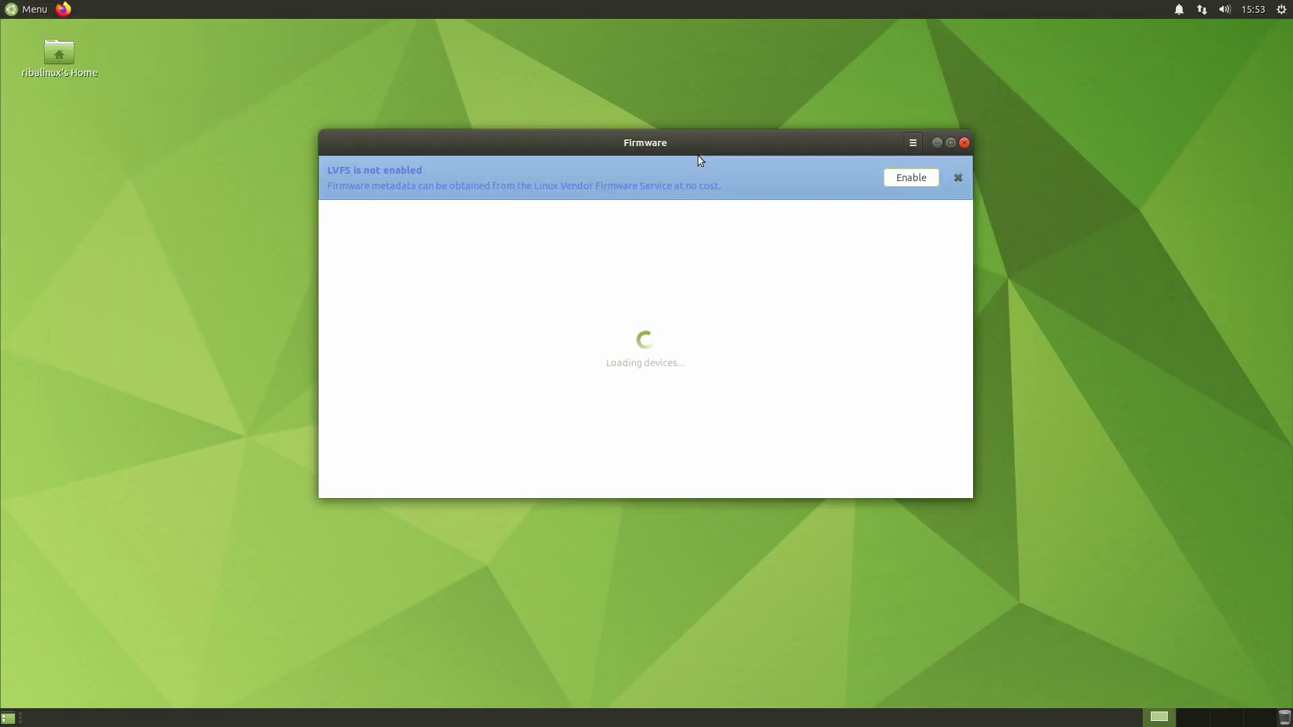
click(966, 143)
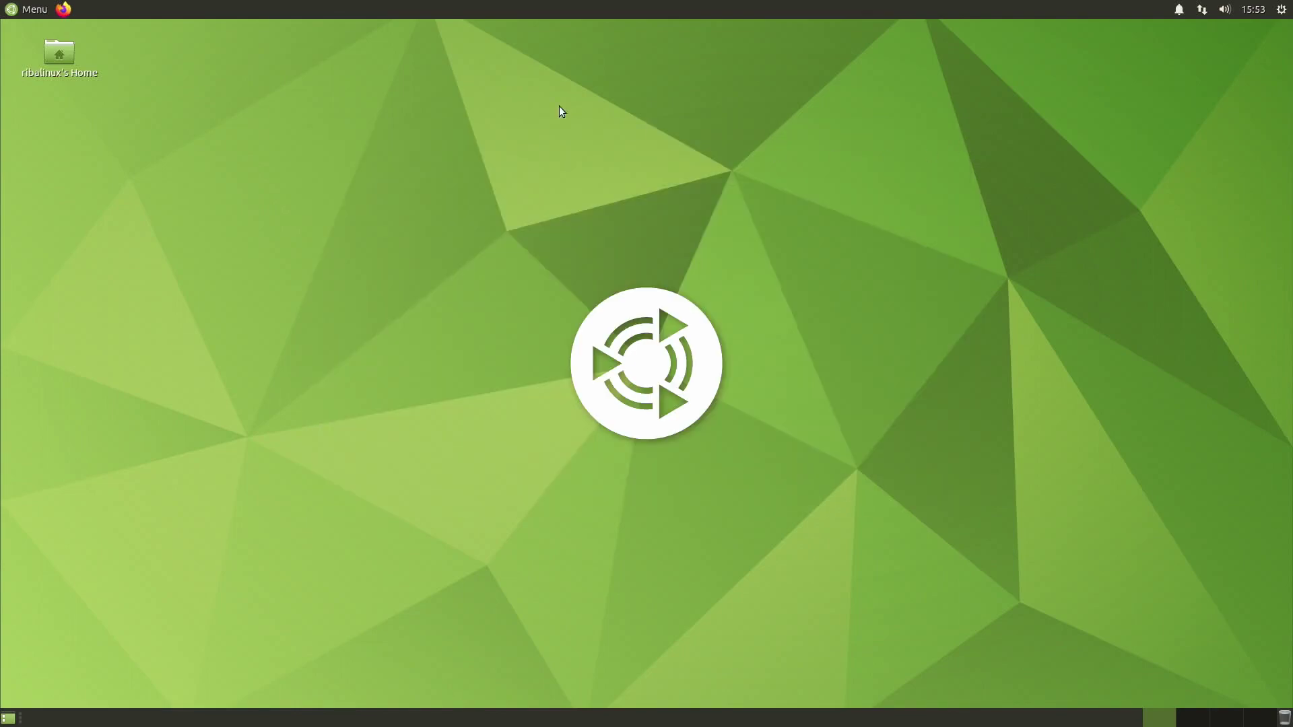
Launch the Magnus screen magnifier from the Universal Access applications, view the desktop logo through it, and close it
click(30, 9)
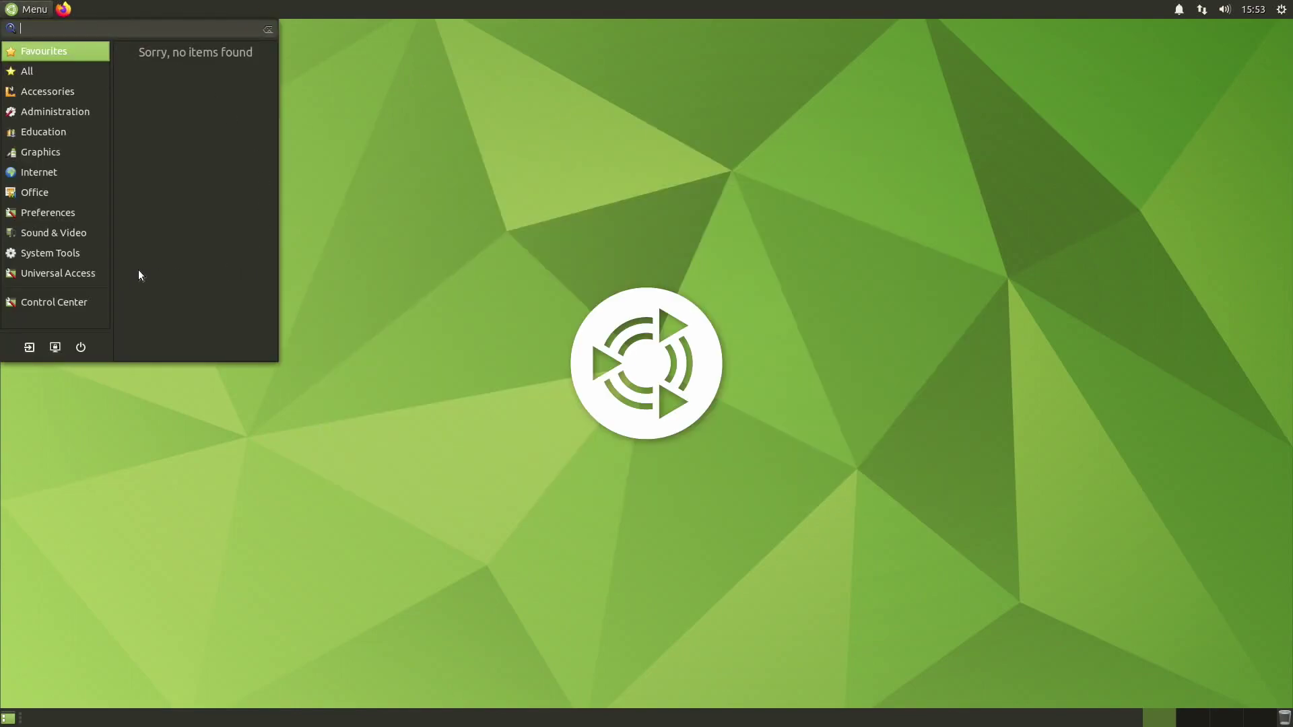
click(61, 272)
click(210, 75)
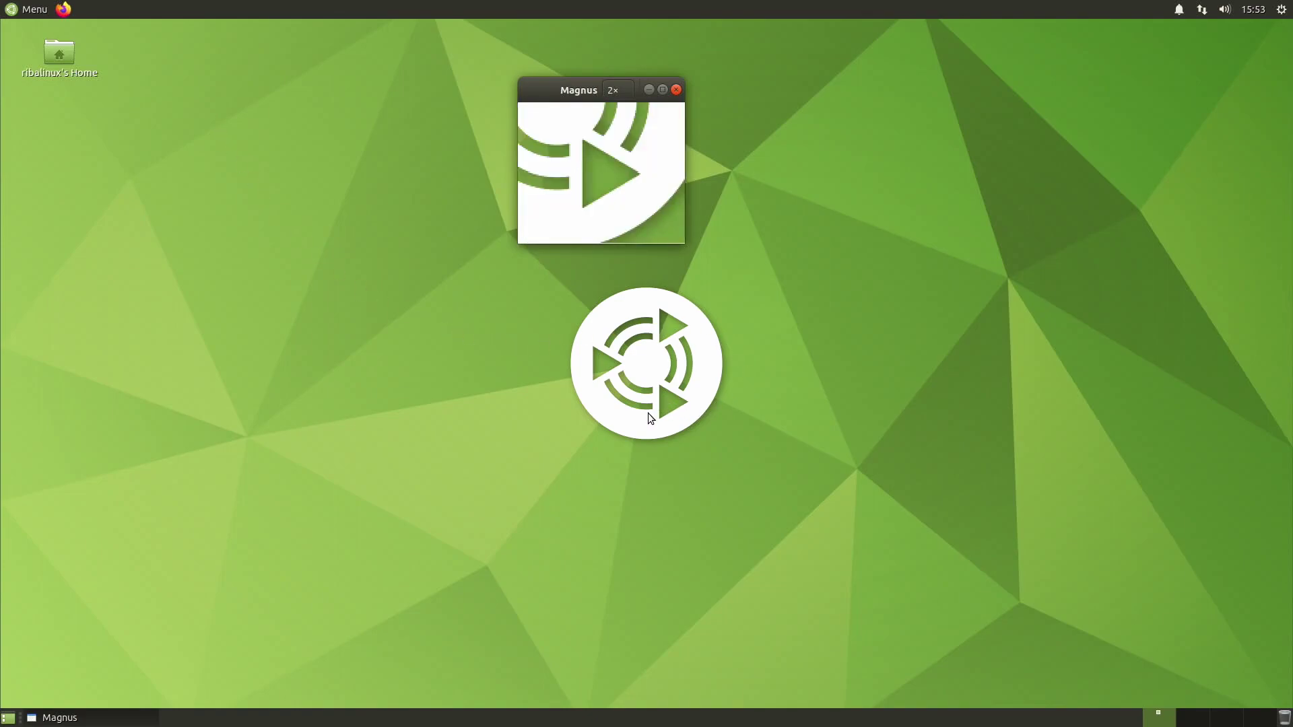
click(676, 90)
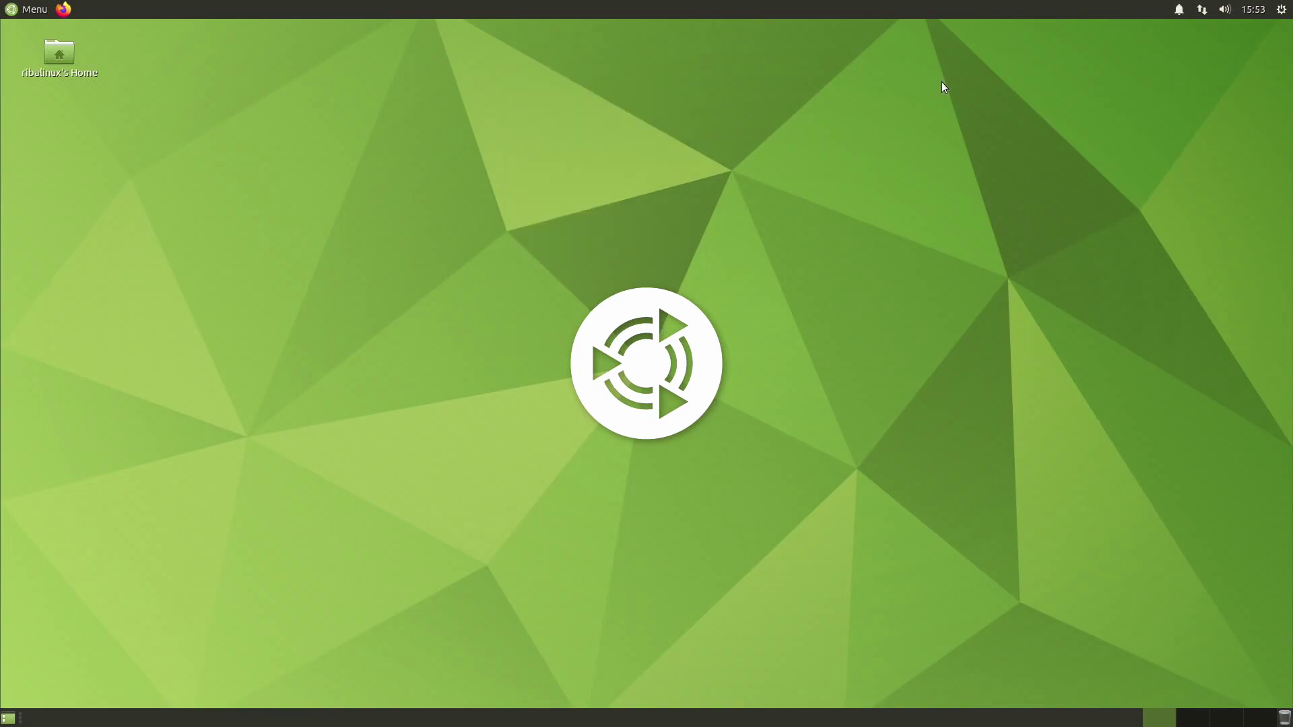